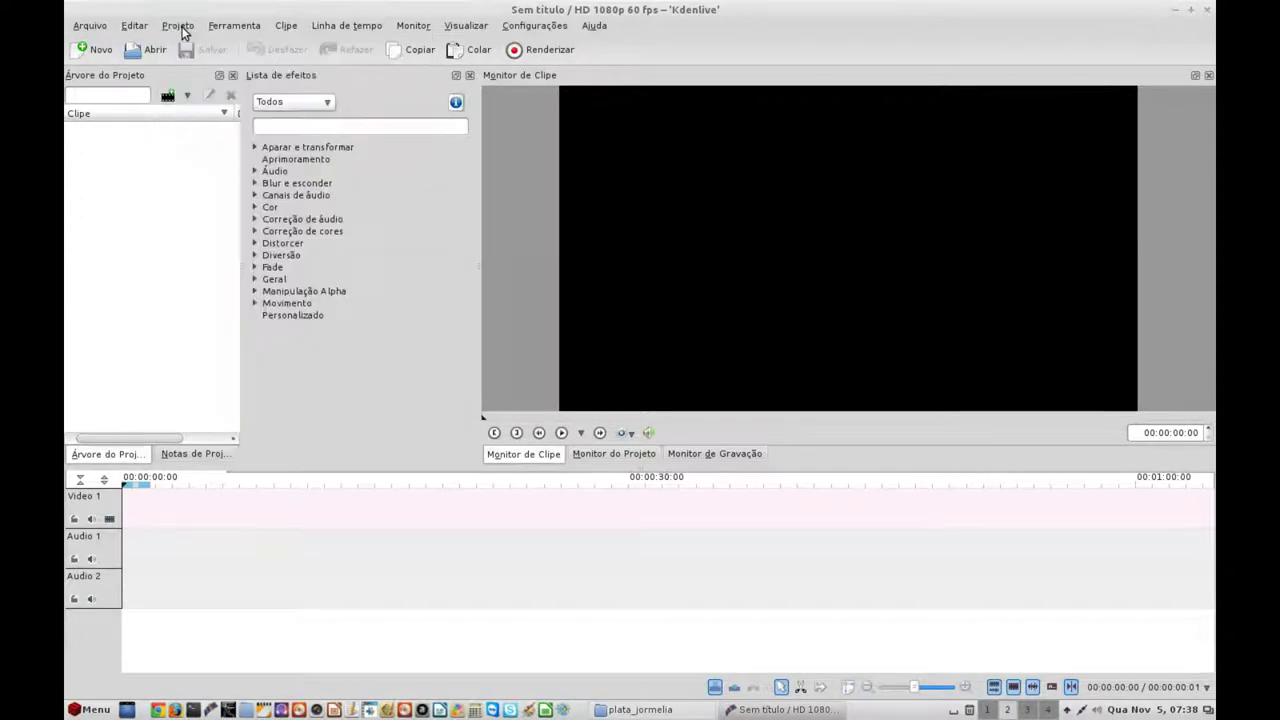
- Add the clips planta_3D_jormelia.mpg and planta_3D_jormelia2.mpg to the project
click(178, 26)
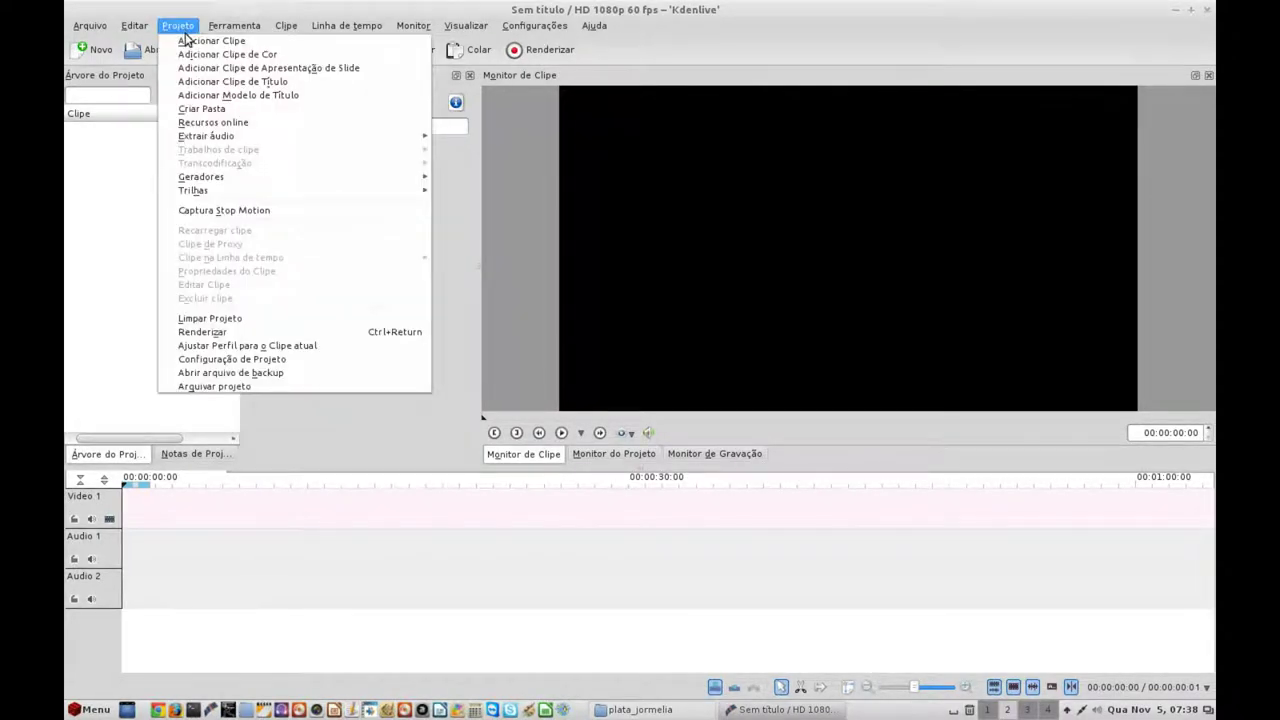
click(189, 42)
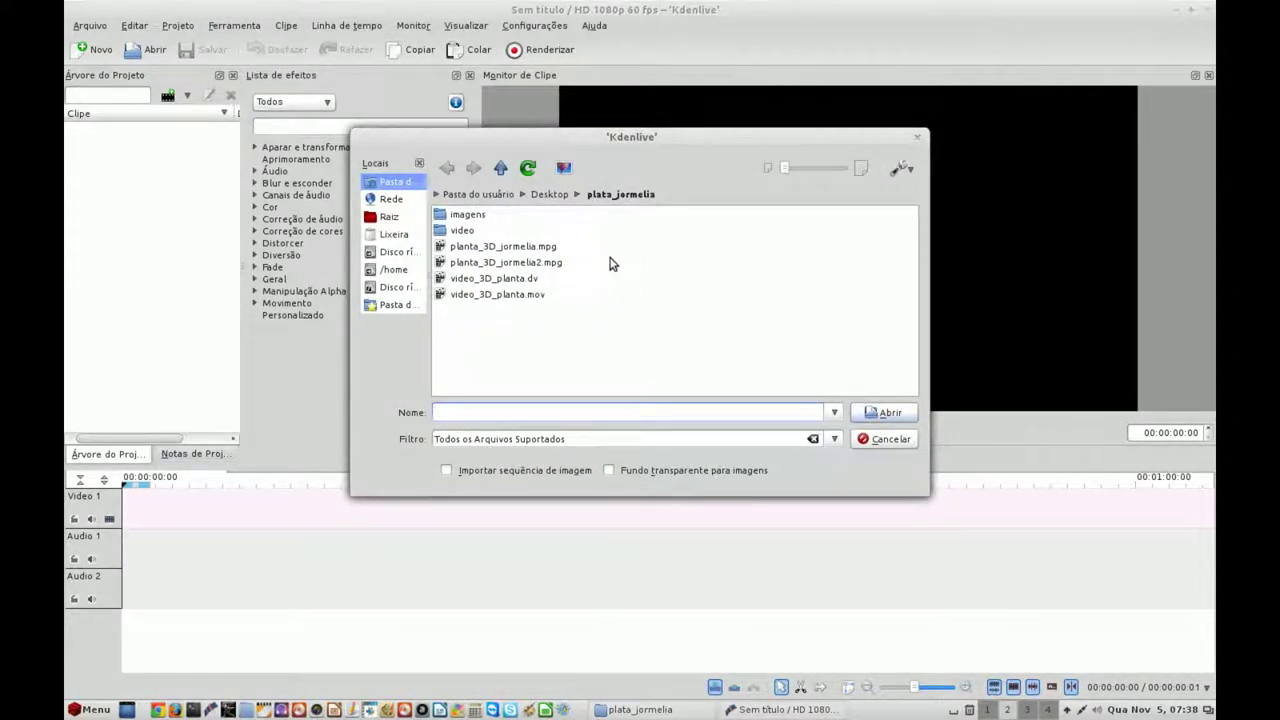
click(503, 250)
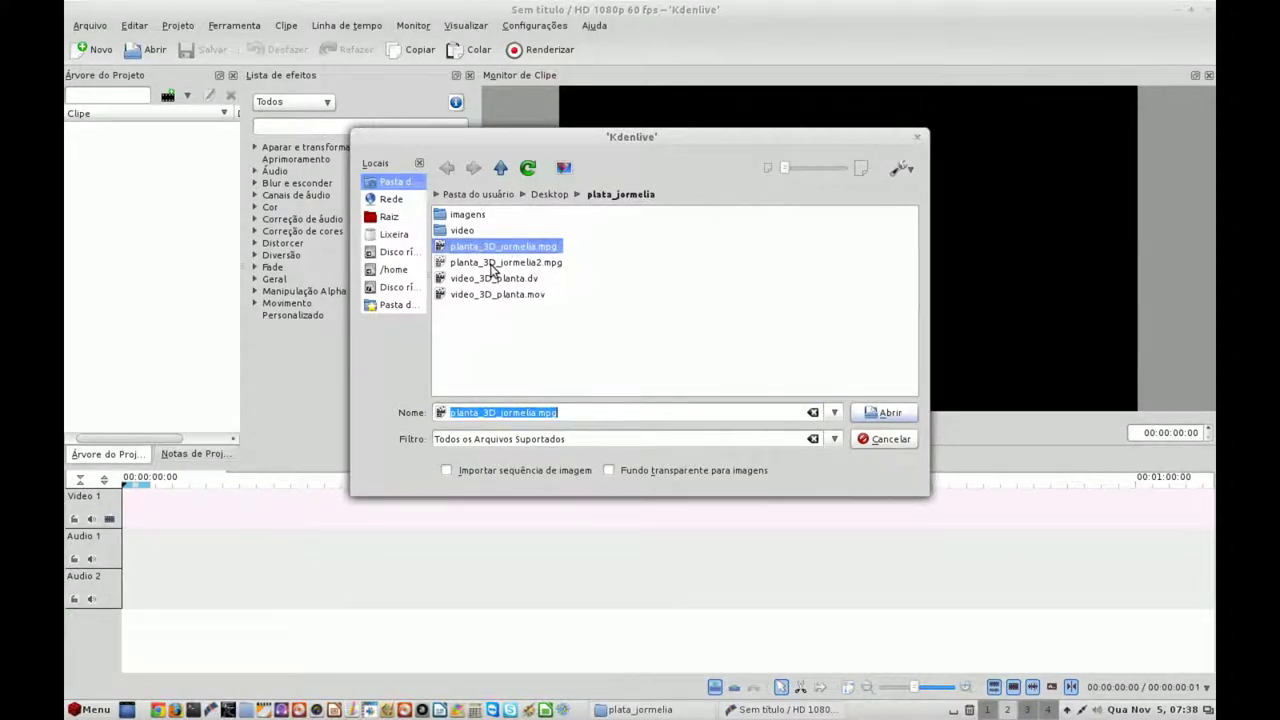
ctrl+click(492, 263)
click(886, 413)
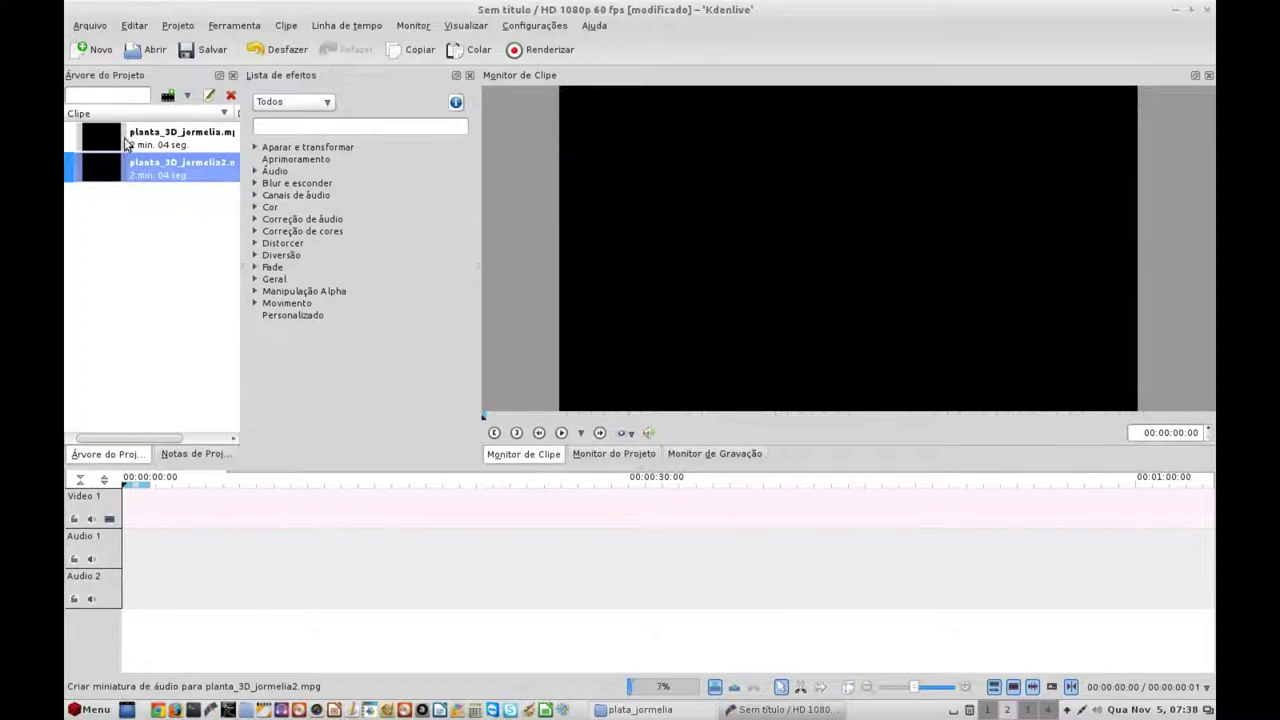
- Mark a zone in planta_3D_jormelia.mpg from about 00:00:06:14 to about 00:00:11:47
click(117, 142)
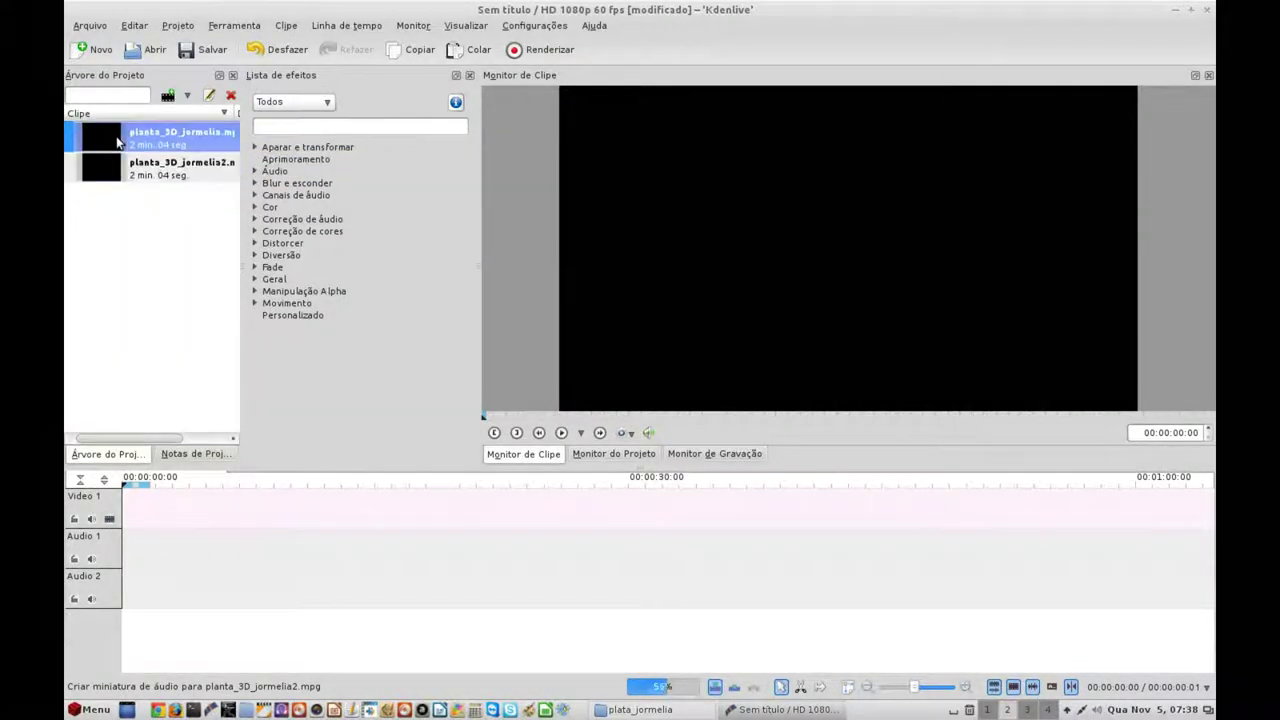
click(760, 302)
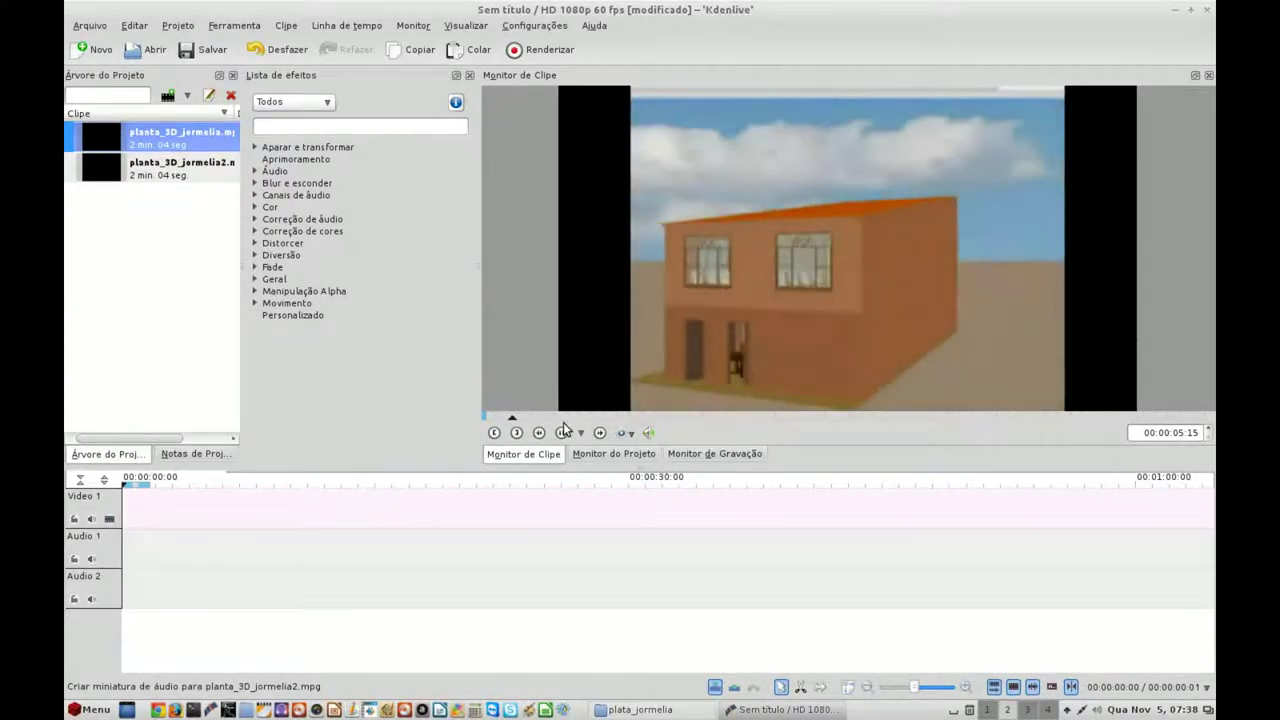
click(561, 432)
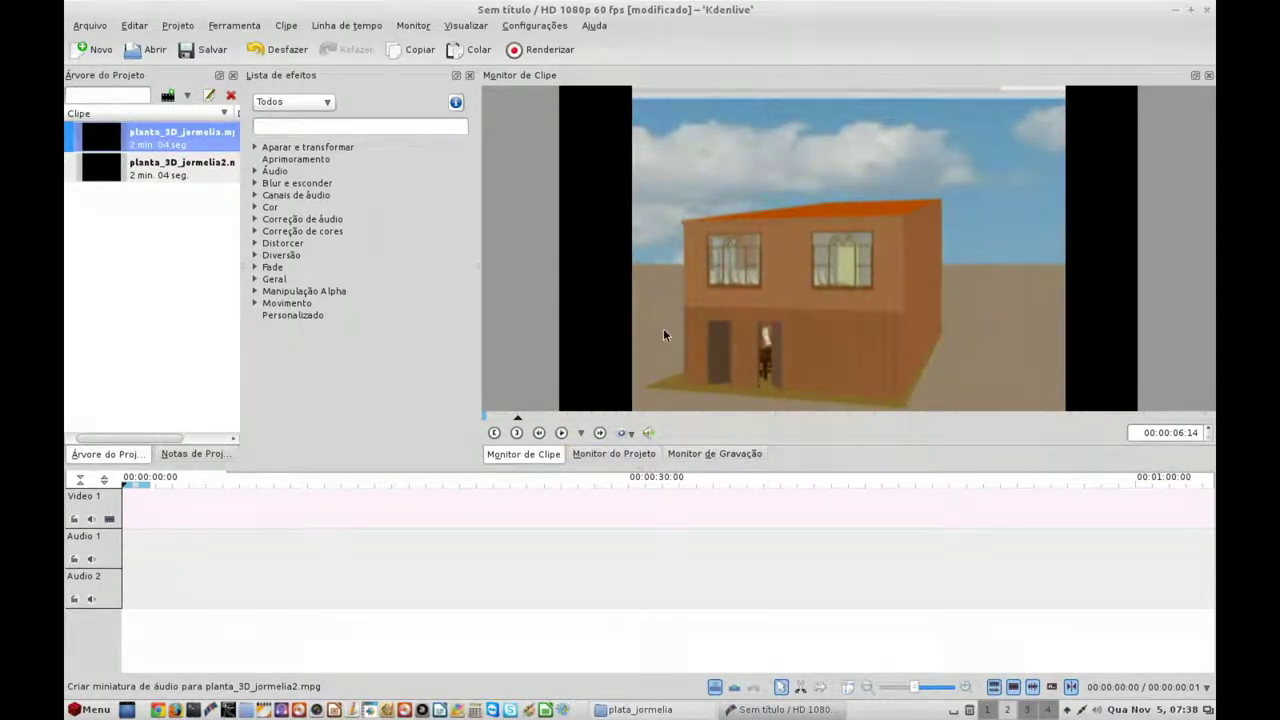
click(494, 433)
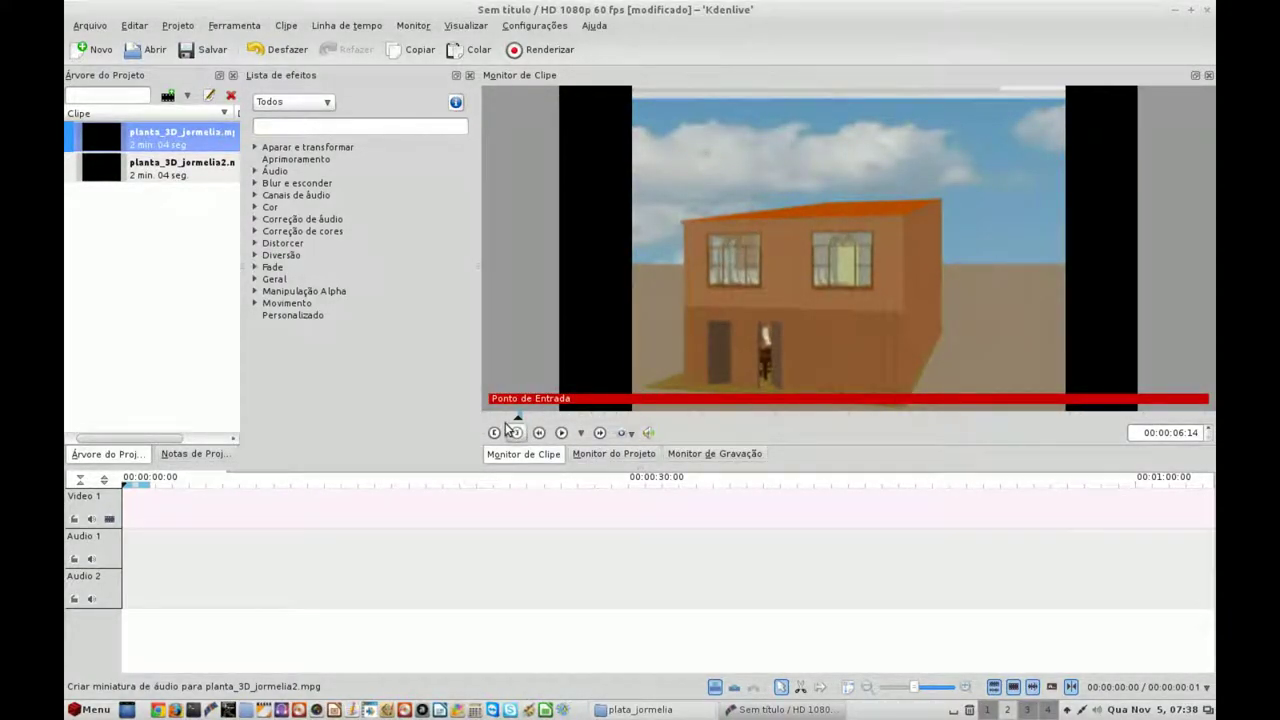
click(563, 434)
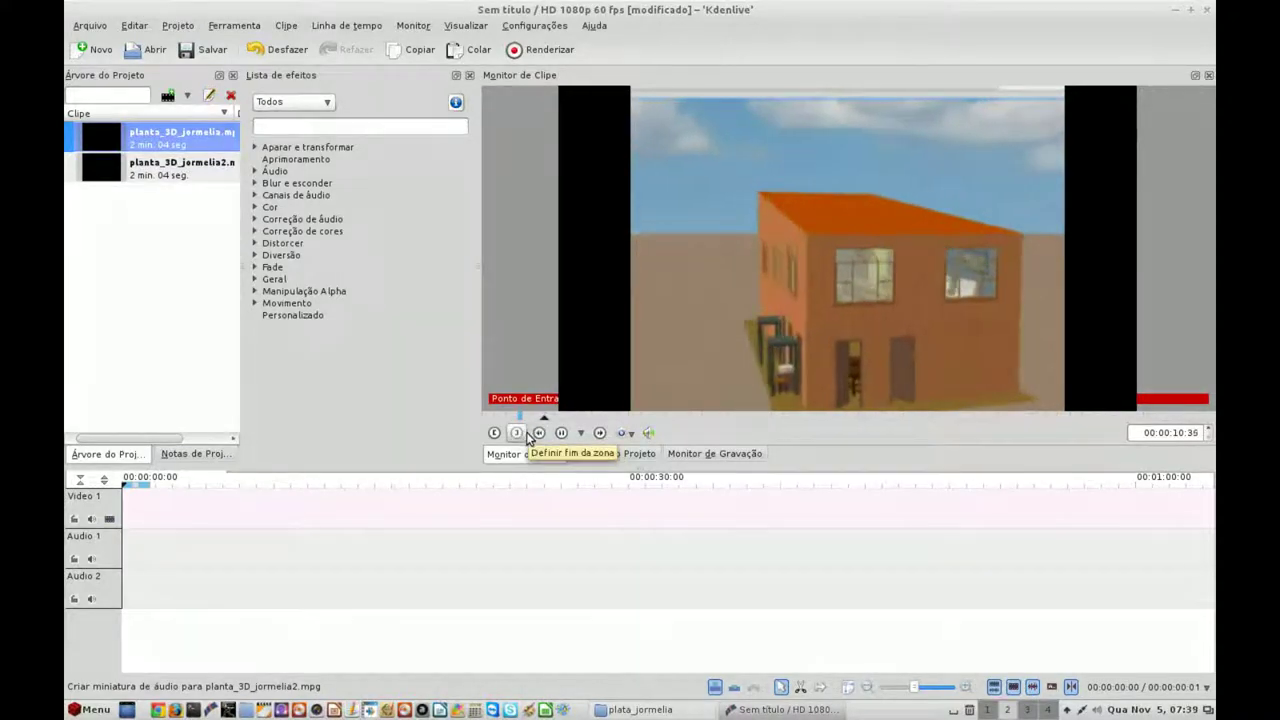
key(space)
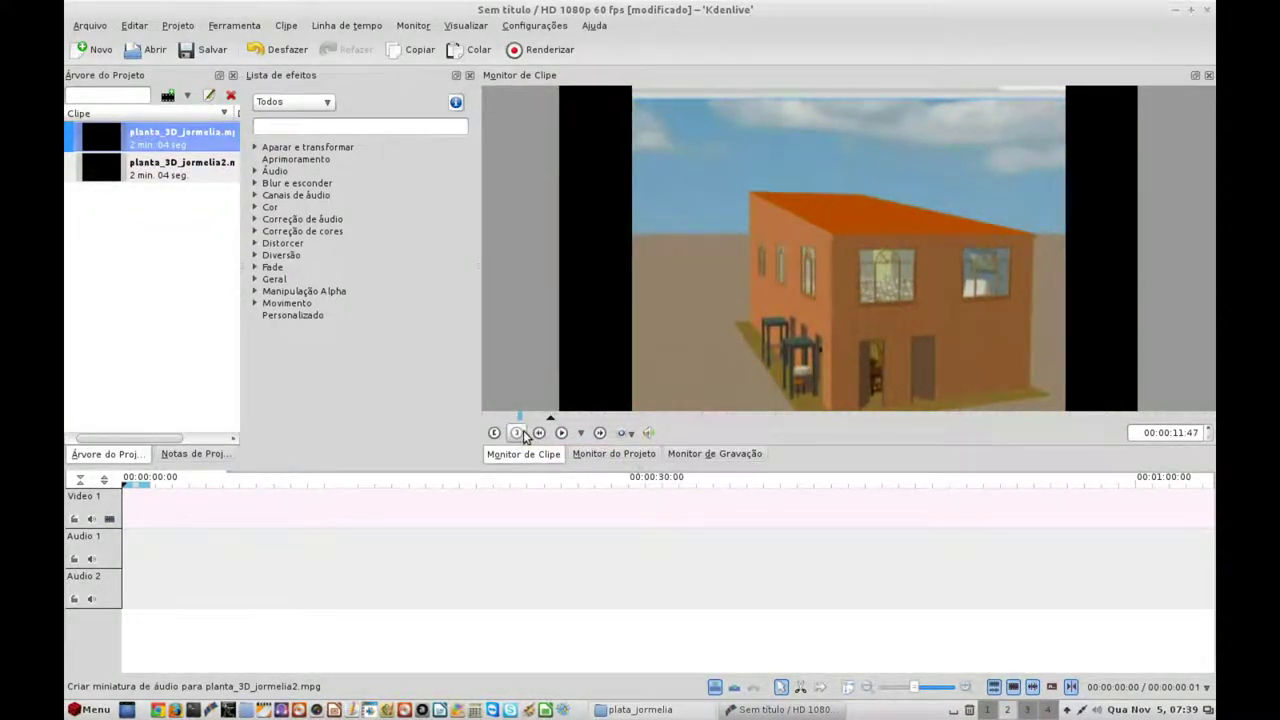
click(517, 433)
- Stop the clip playback and place the marked zone of planta_3D_jormelia.mpg on Video 1 at about 00:00:06:15
click(788, 252)
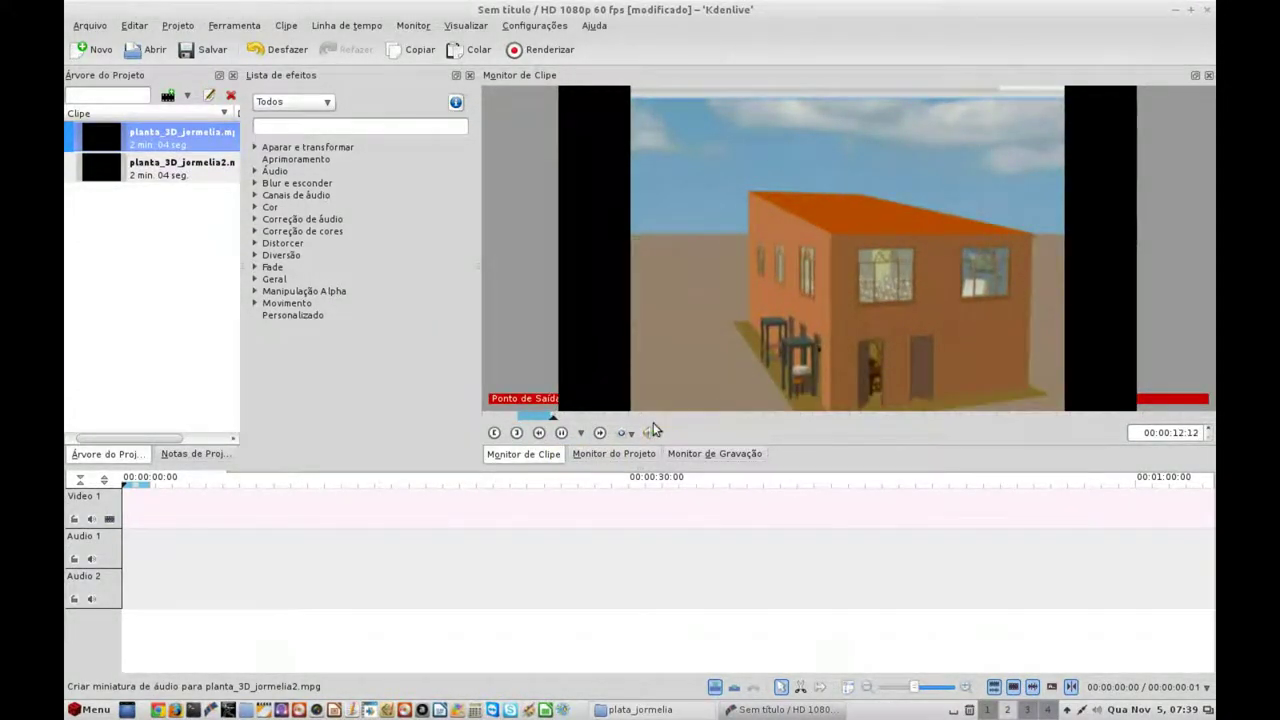
click(561, 432)
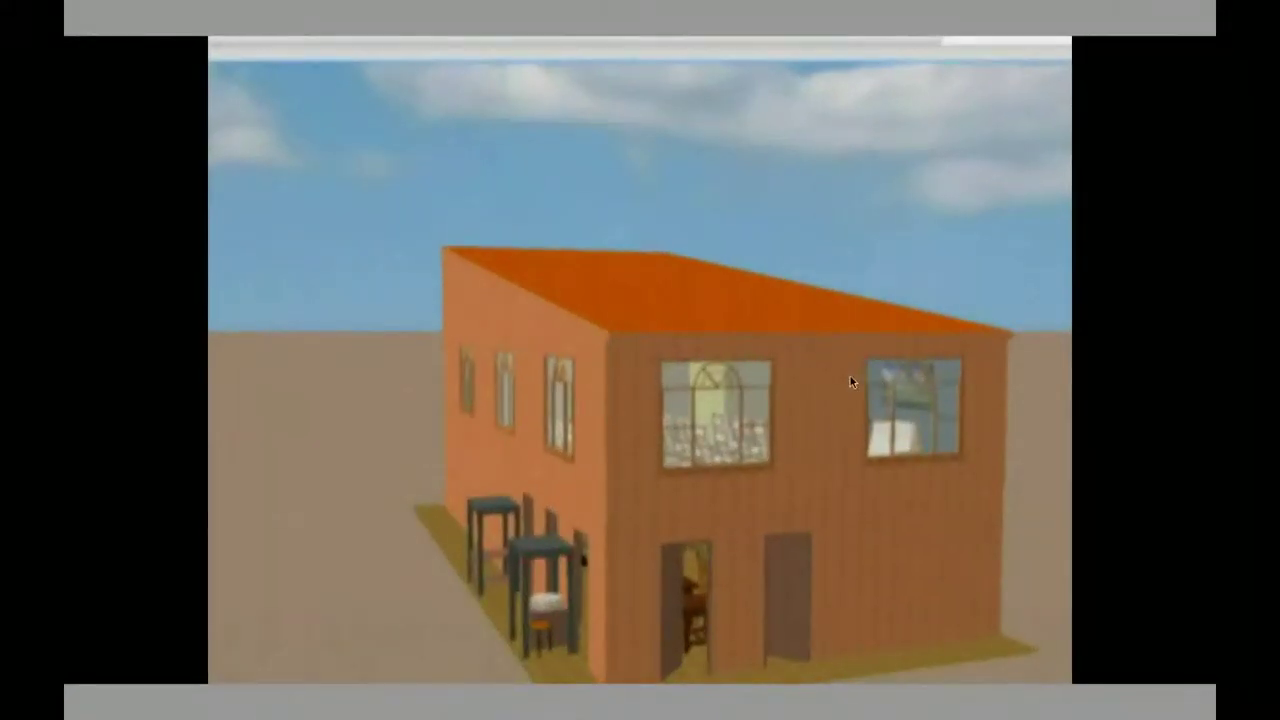
click(953, 256)
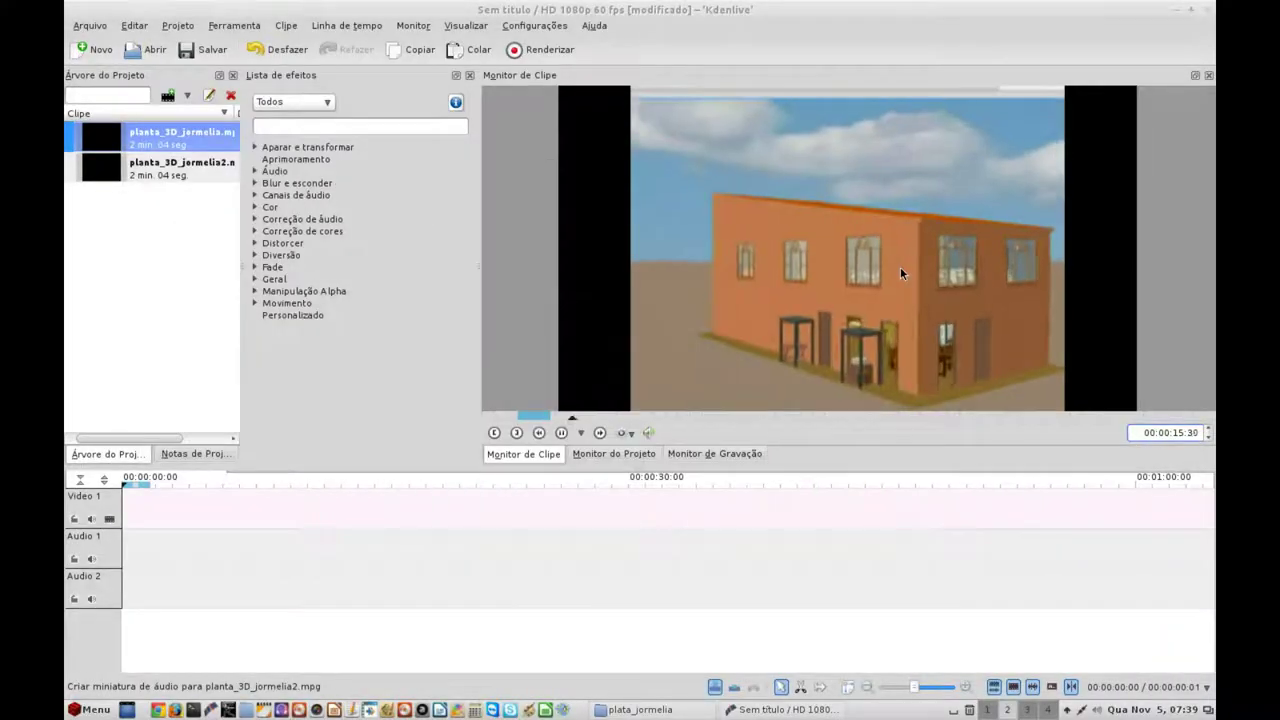
click(561, 432)
drag(779, 264, 300, 520)
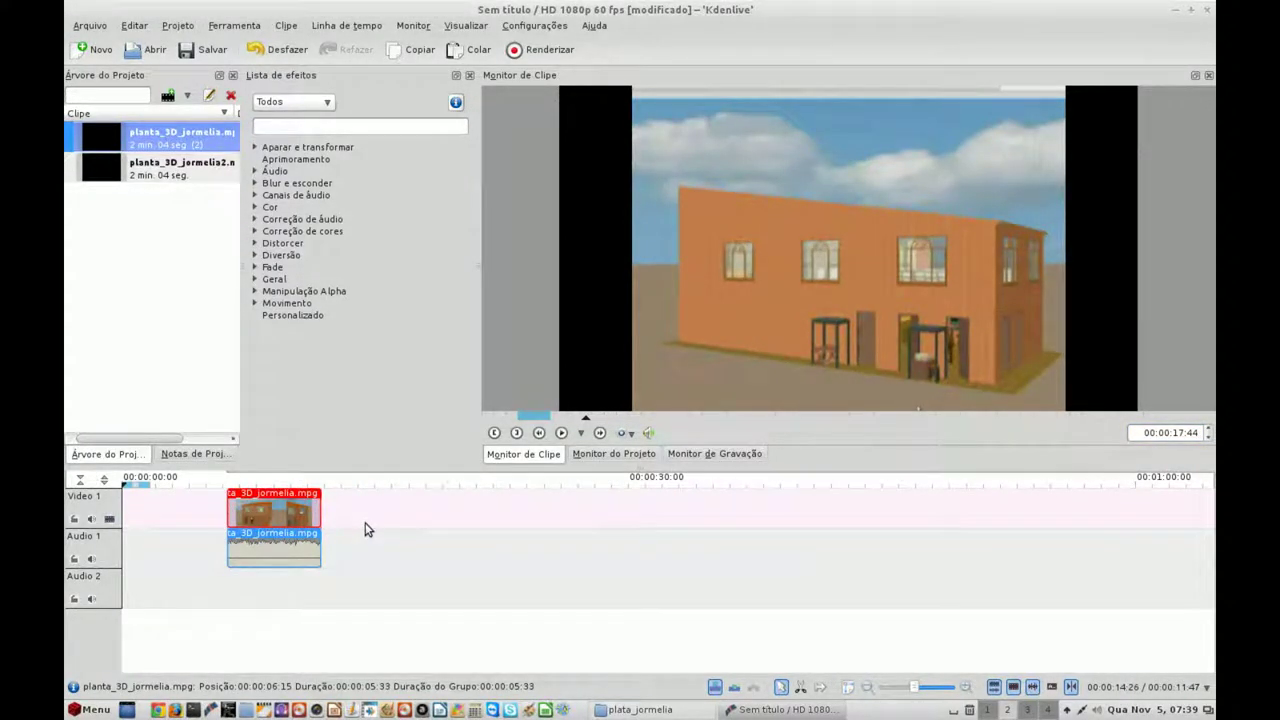
- Mark another zone in planta_3D_jormelia.mpg from about 00:00:38:54 to about 00:00:42:39
click(600, 432)
drag(652, 430, 712, 435)
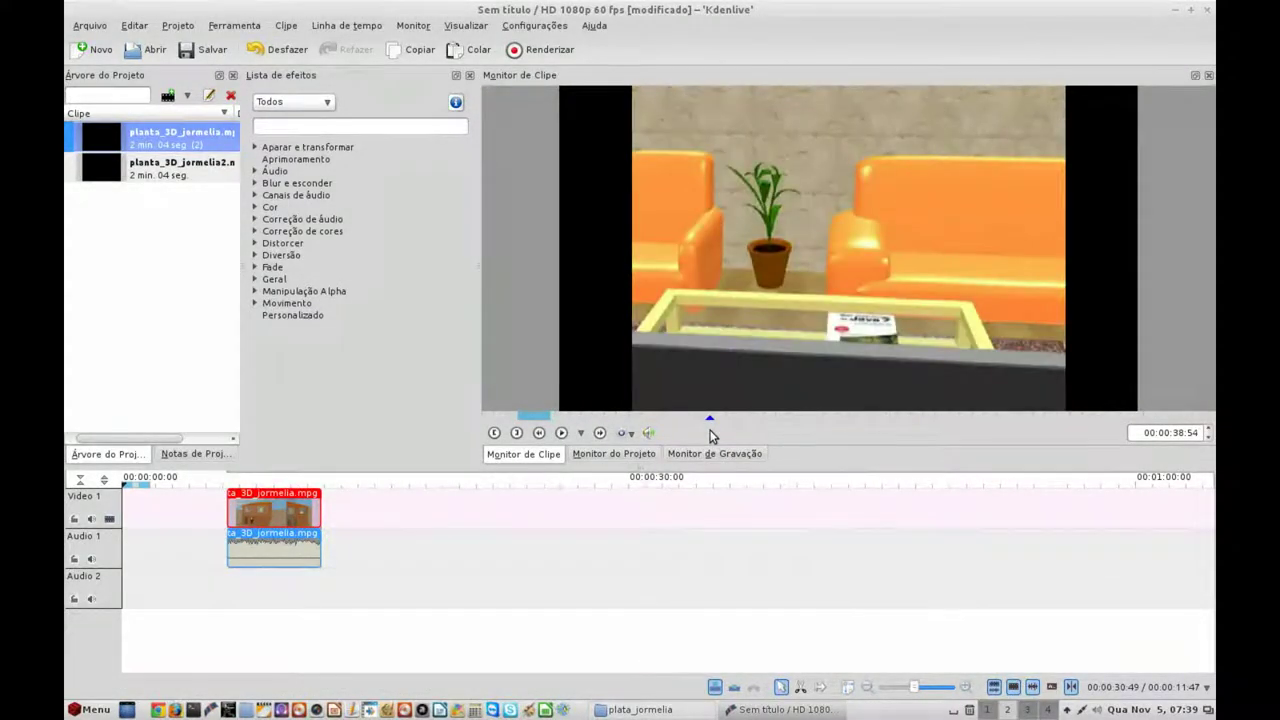
click(494, 432)
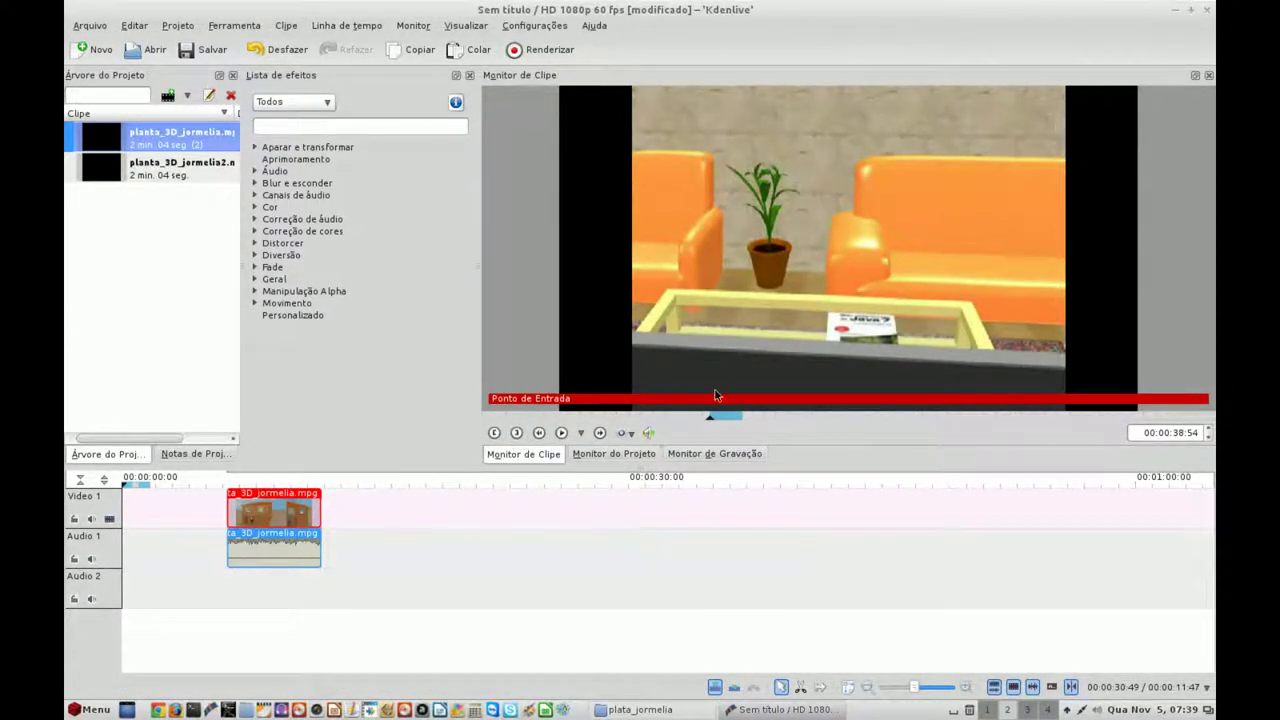
click(561, 432)
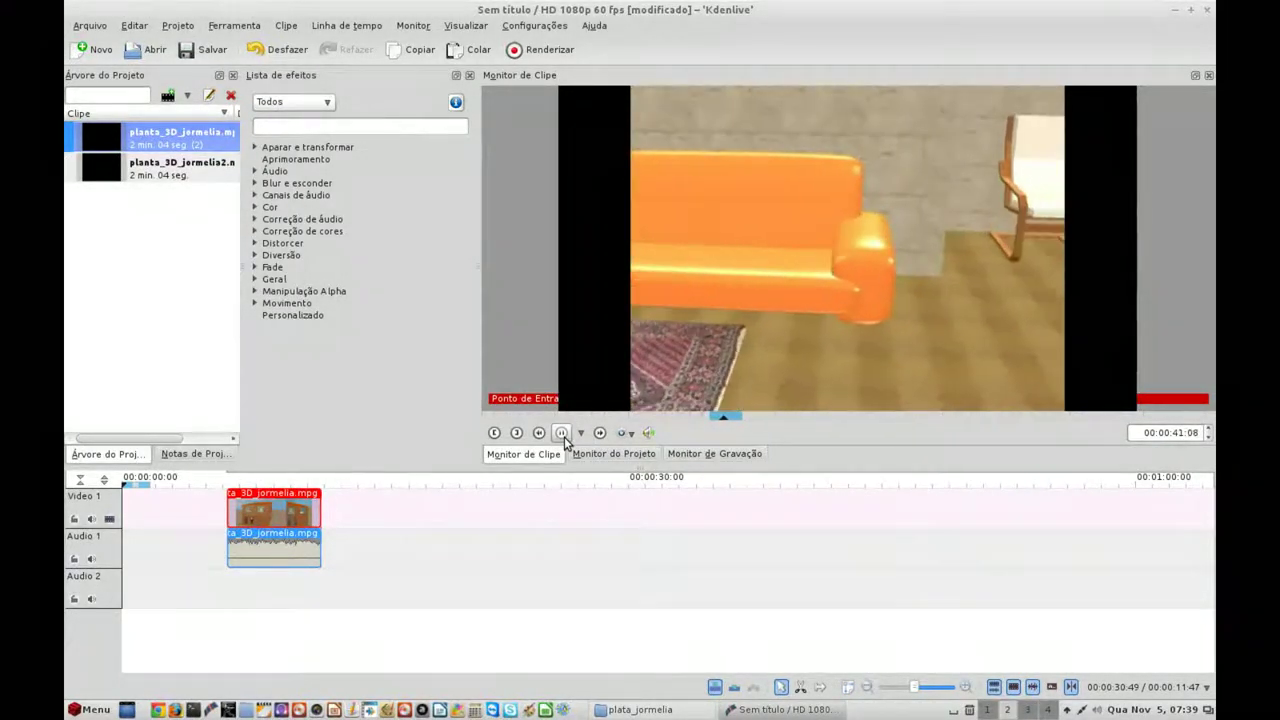
click(561, 432)
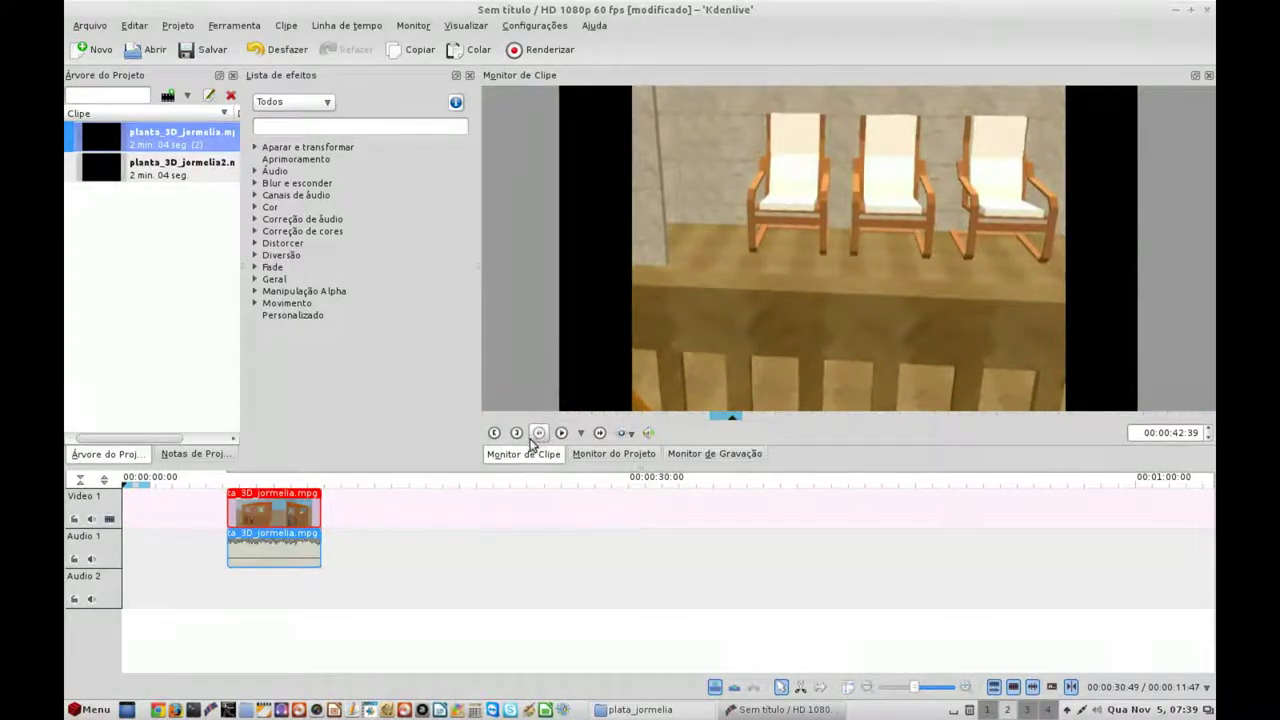
click(518, 433)
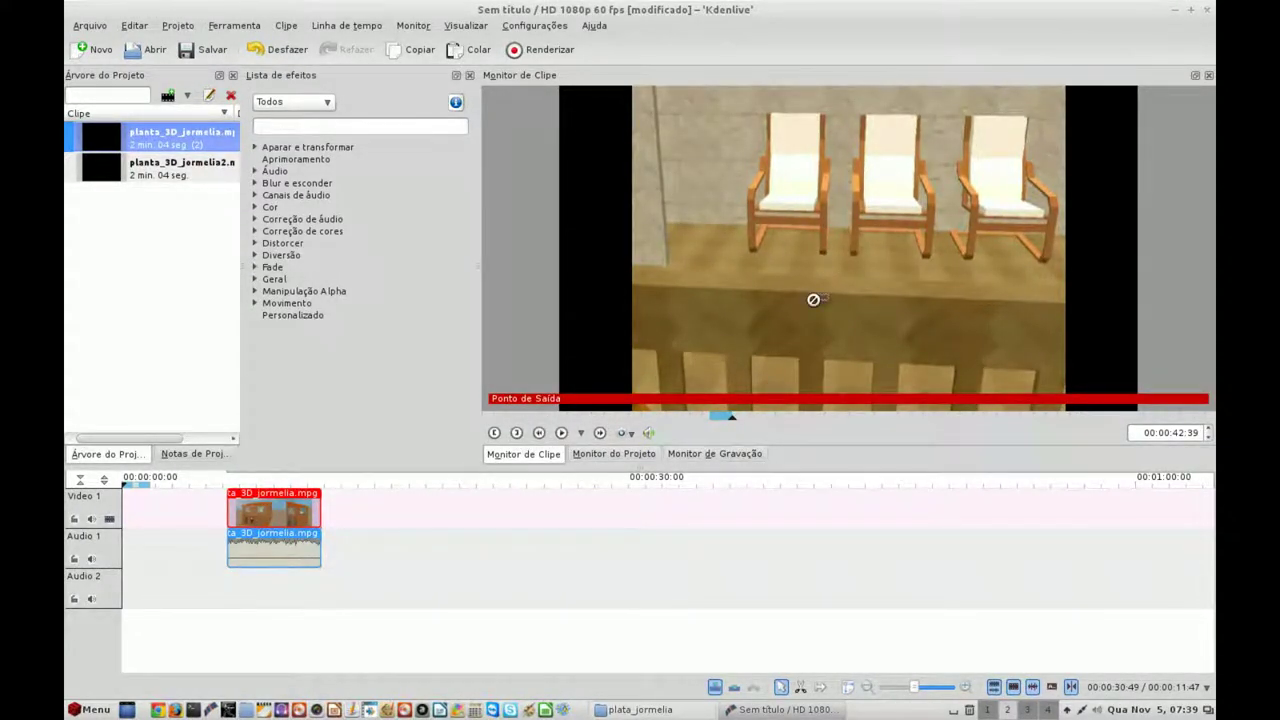
- Preview the timeline in the project monitor and move the playhead to about 00:00:03:52
click(677, 479)
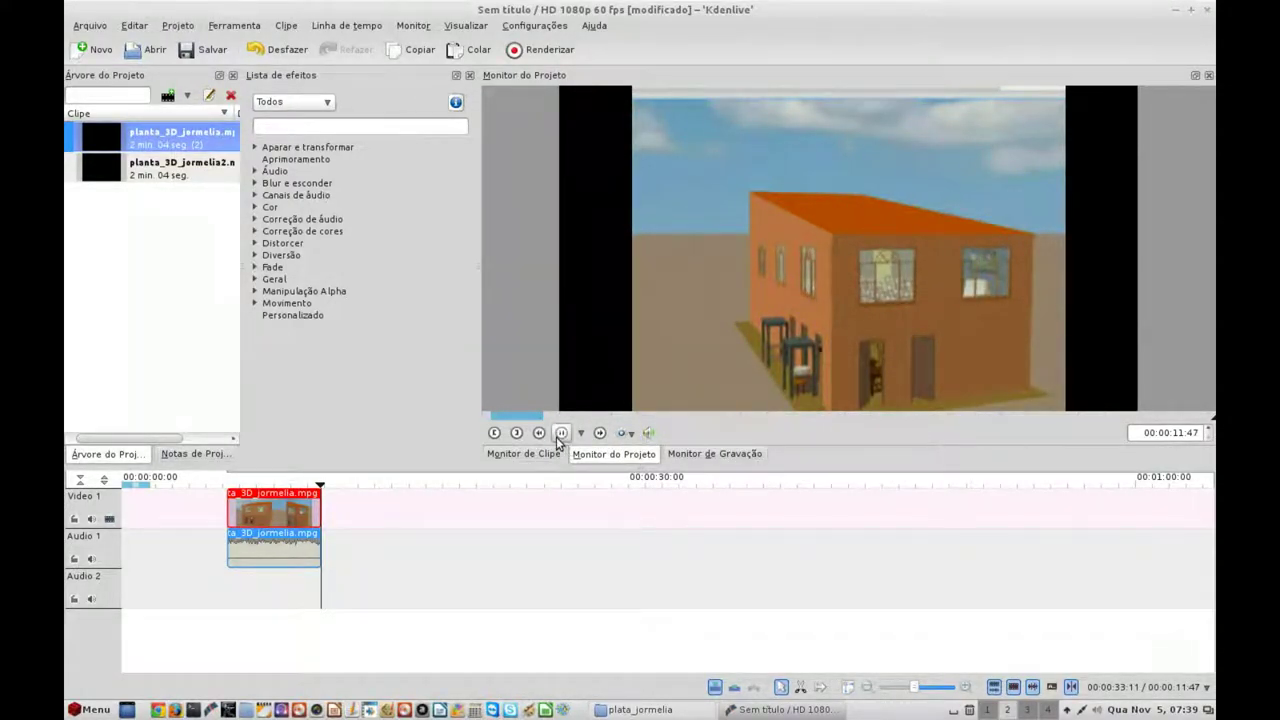
drag(588, 413, 722, 418)
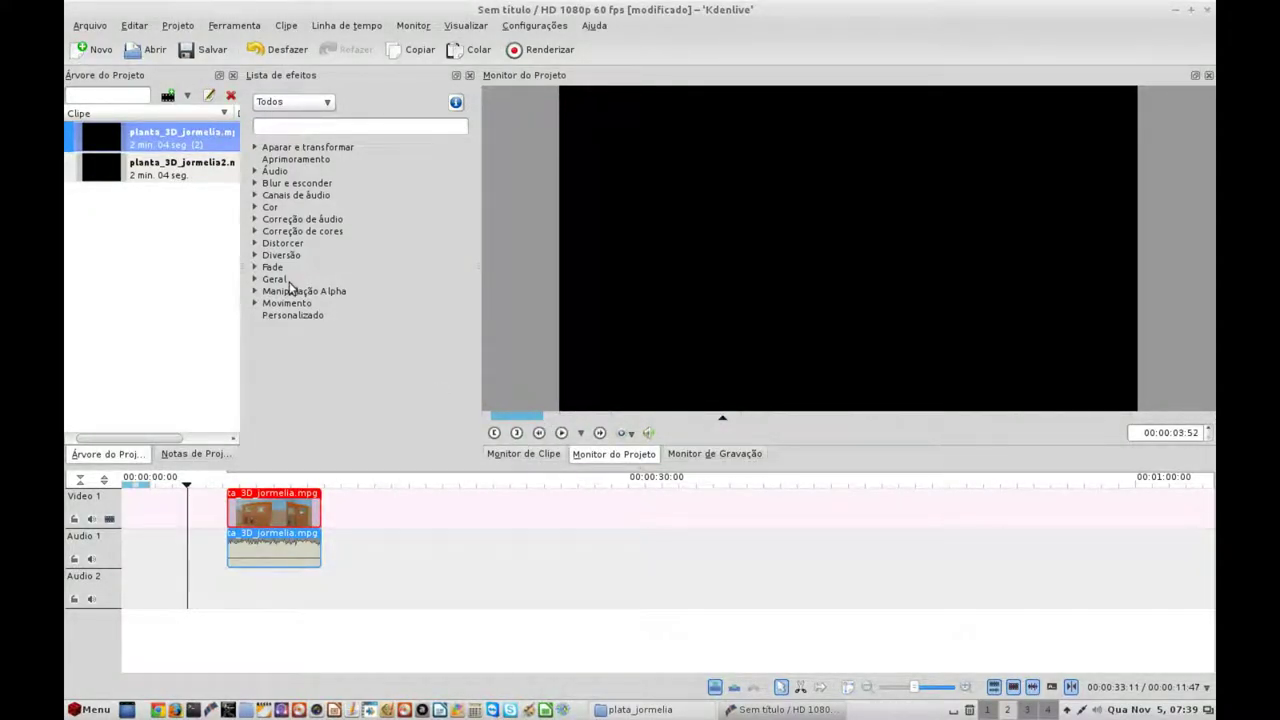
- Mark a zone about 00:00:03:37 long in planta_3D_jormelia2.mpg, covering the exterior view of the orange house
click(120, 166)
click(647, 306)
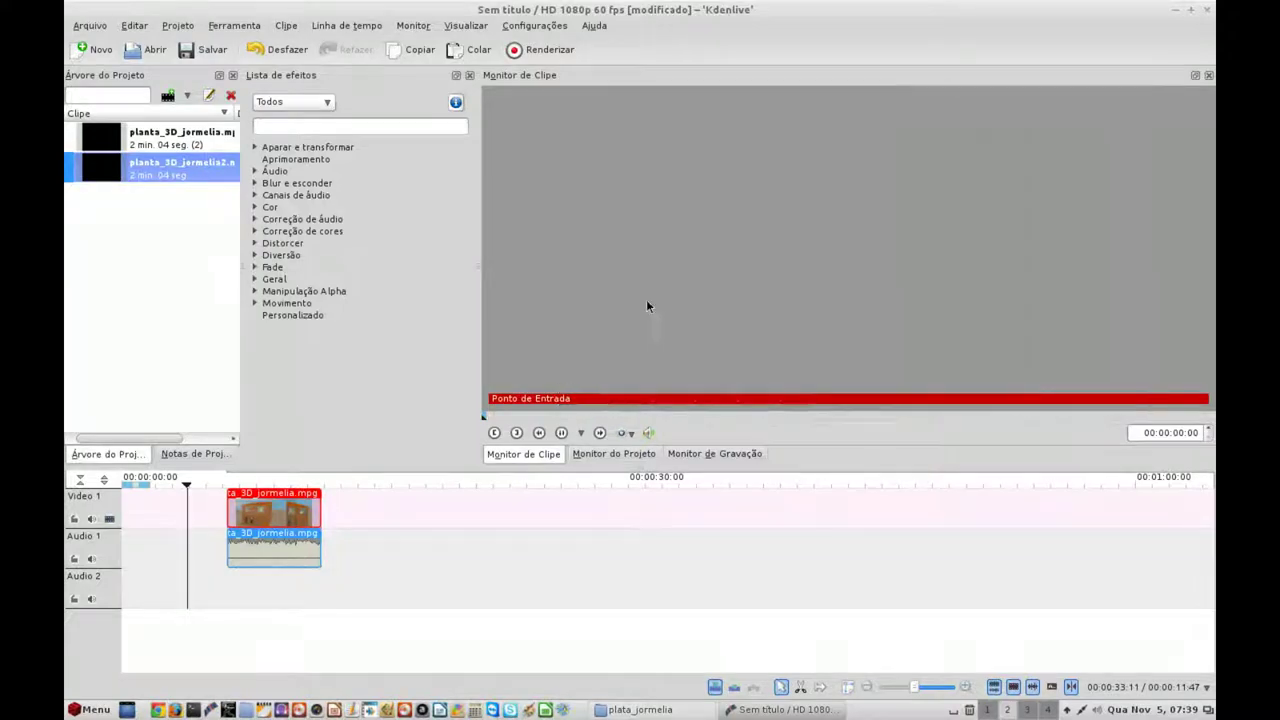
click(506, 418)
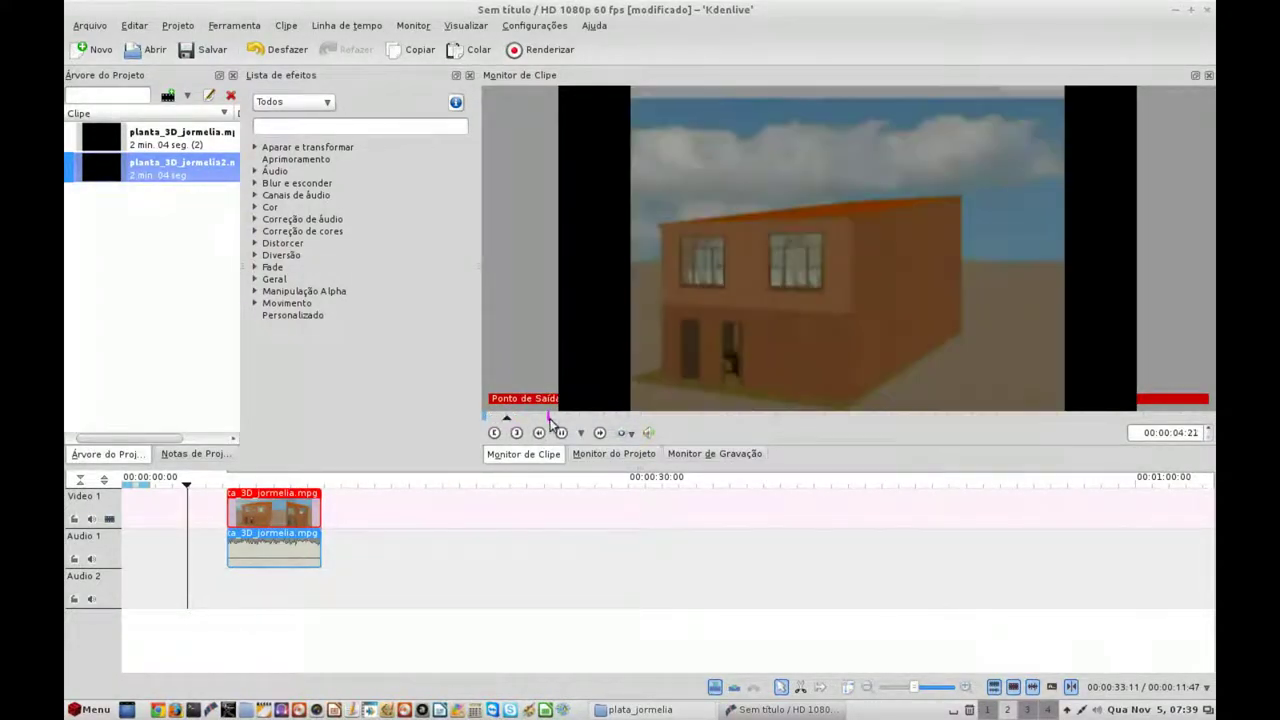
click(494, 433)
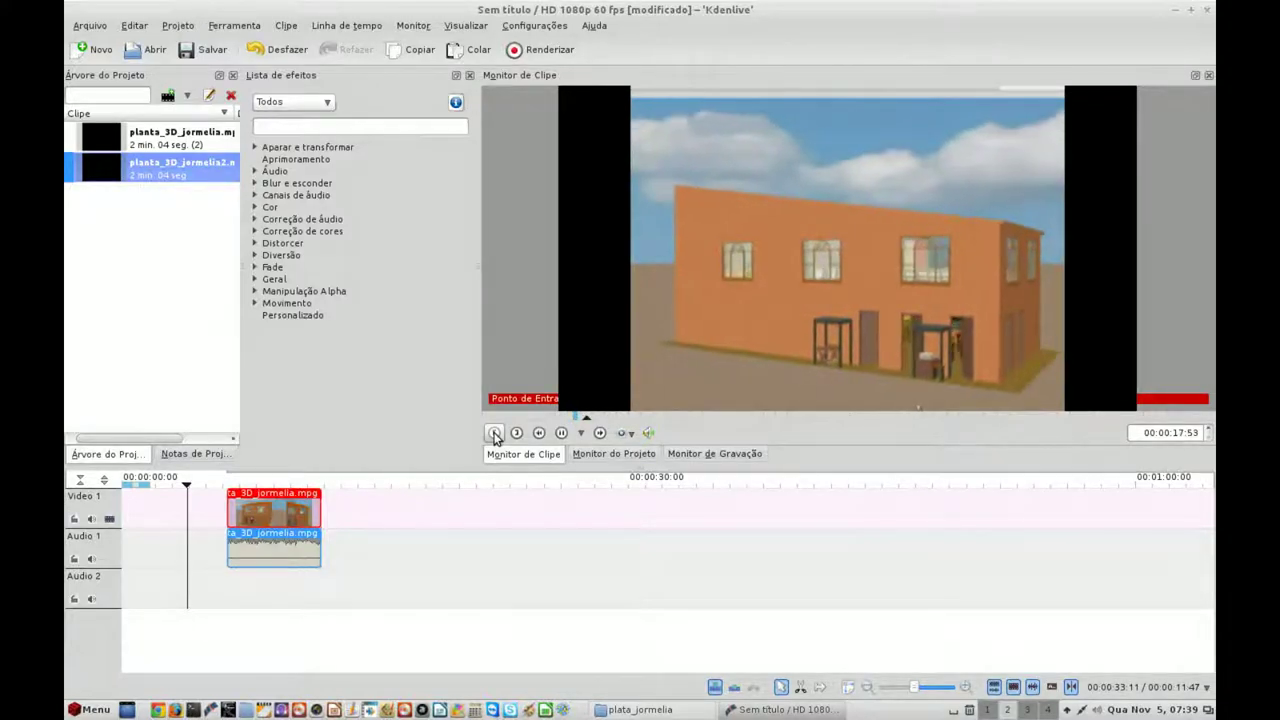
click(516, 433)
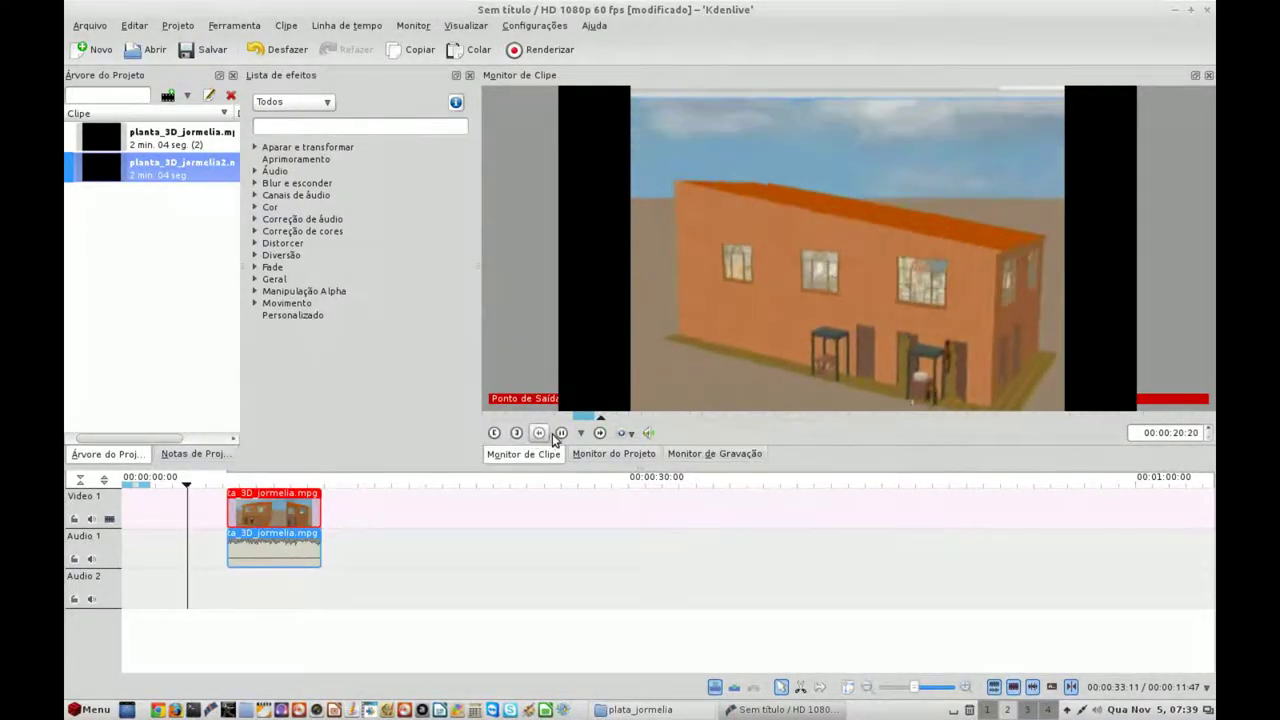
- Stop playback and place the marked zone of planta_3D_jormelia2.mpg on Video 1, leaving a gap after the first clip
click(560, 433)
drag(843, 214, 410, 516)
click(348, 512)
click(335, 522)
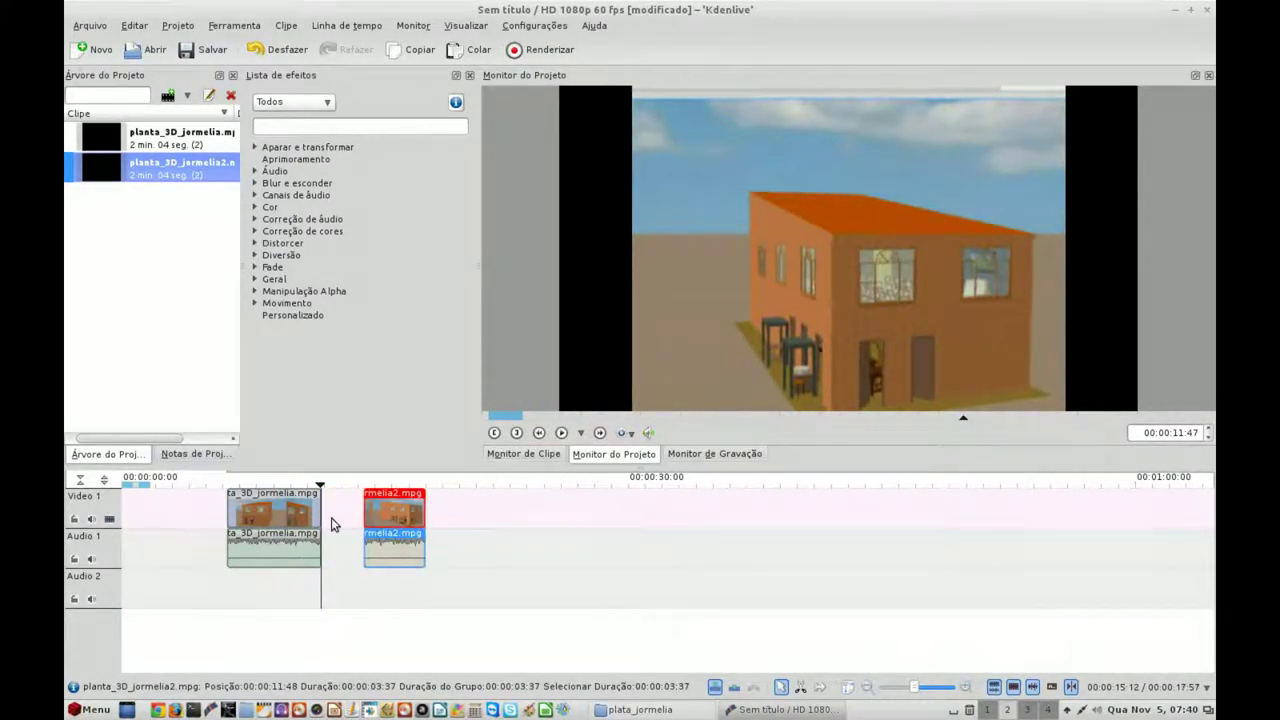
- Move the first timeline clip to 00:00:08:48 against the second, and set the timeline zone to span both clips
drag(291, 517, 358, 522)
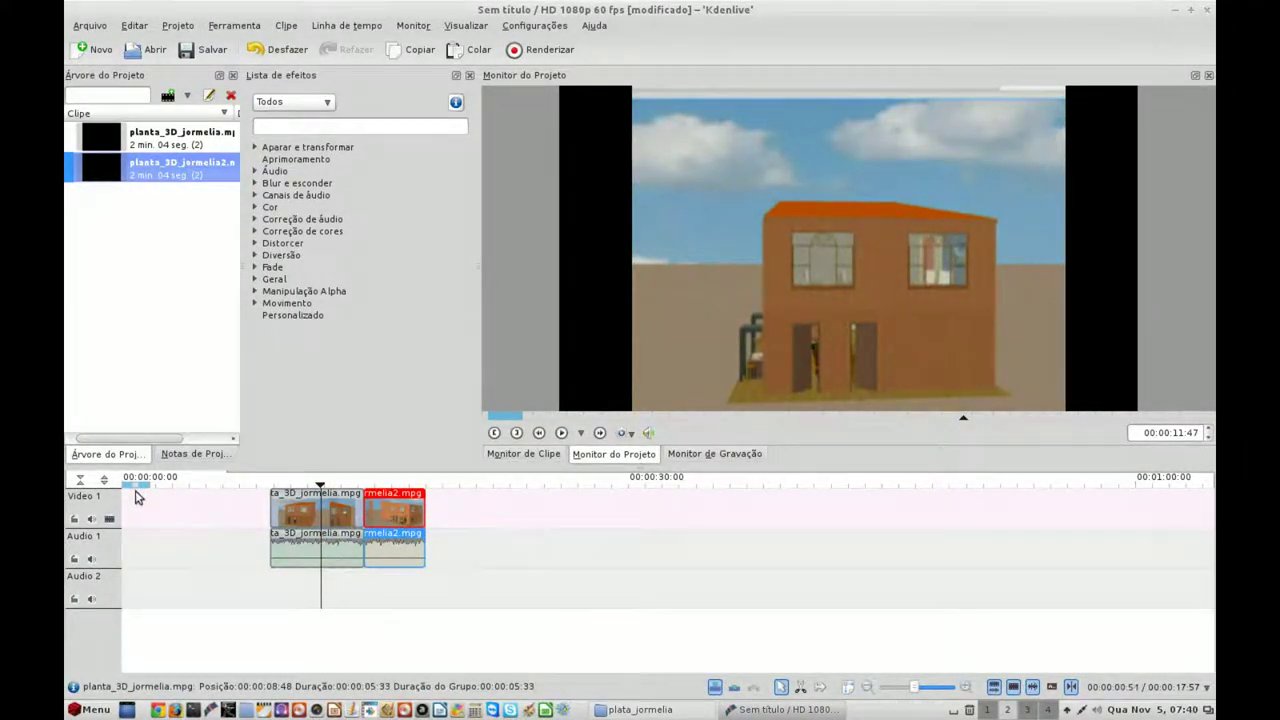
mouse_move(135, 487)
mouse_down()
mouse_move(287, 503)
mouse_move(305, 492)
mouse_move(422, 520)
mouse_up()
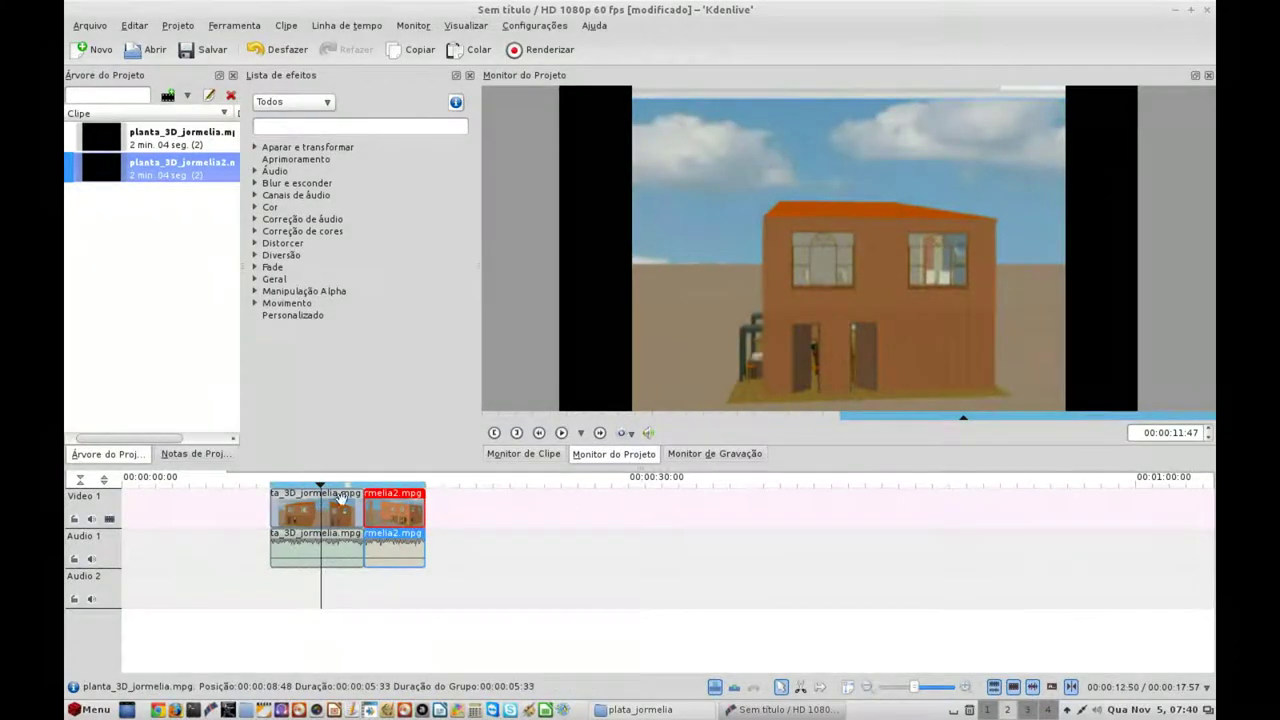
- Set the render output to a file on the Desktop named with a person's first name, and choose the MPEG-2 format
click(536, 52)
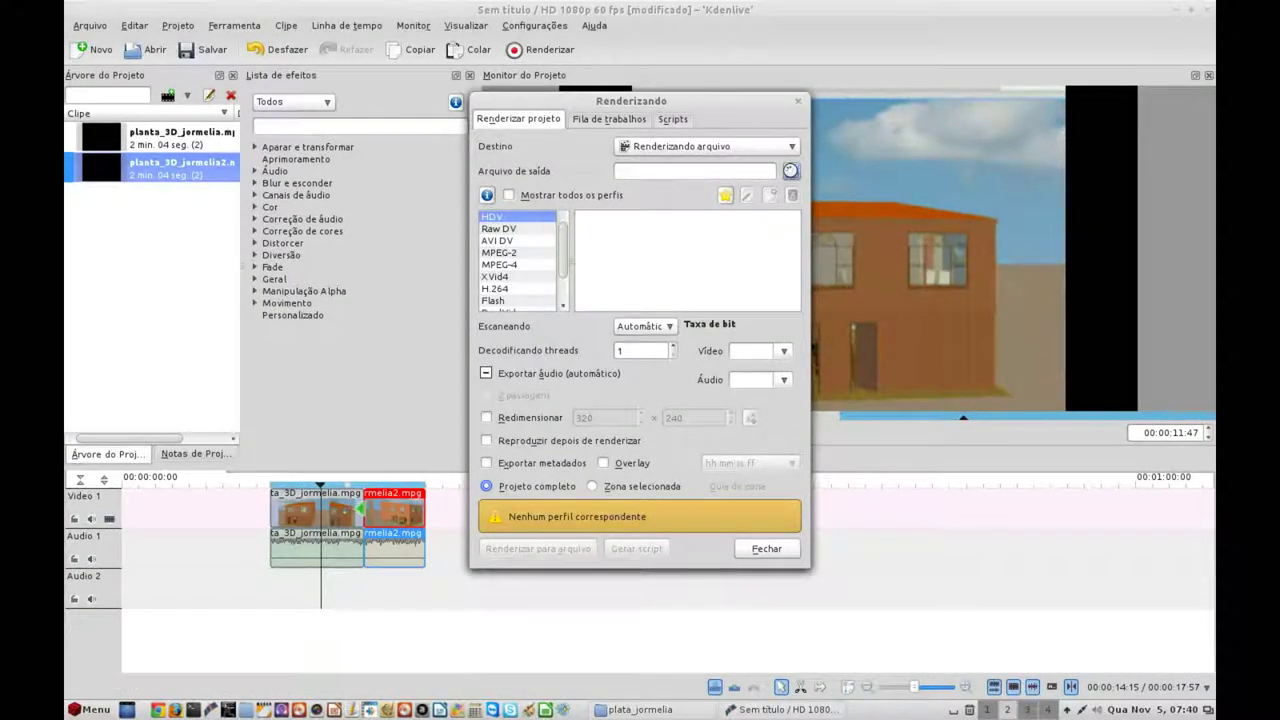
click(791, 171)
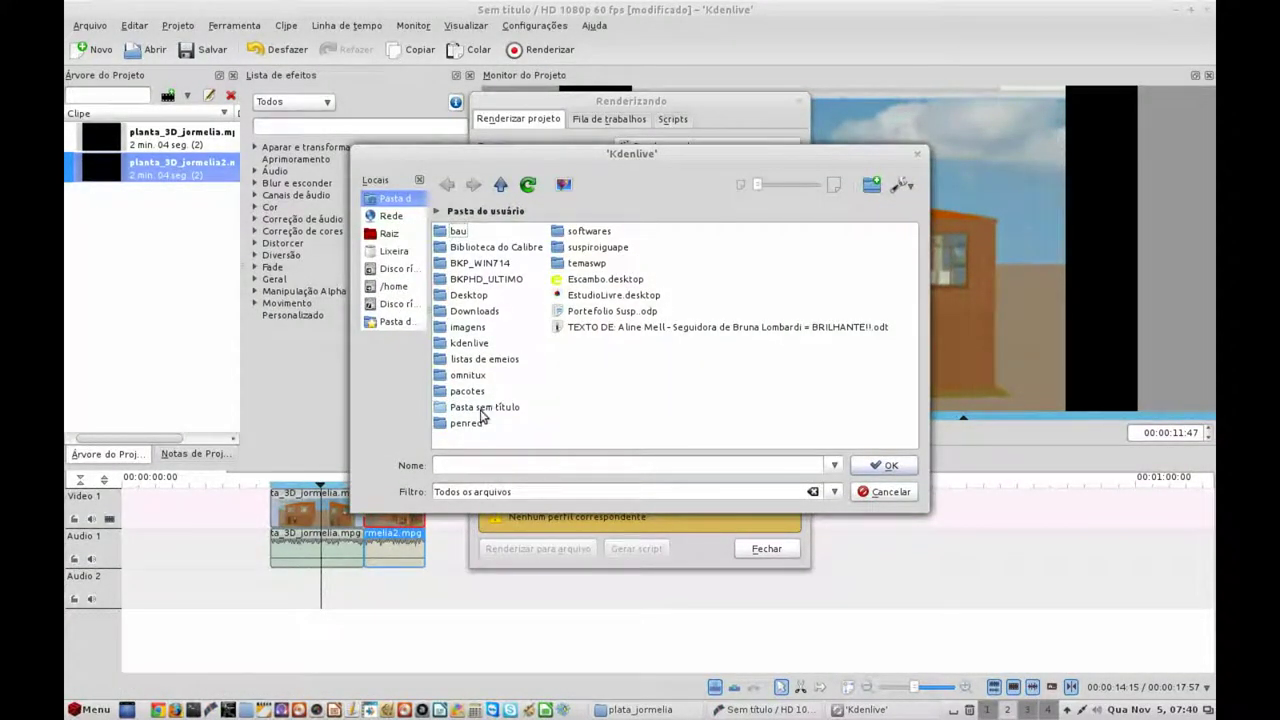
click(500, 185)
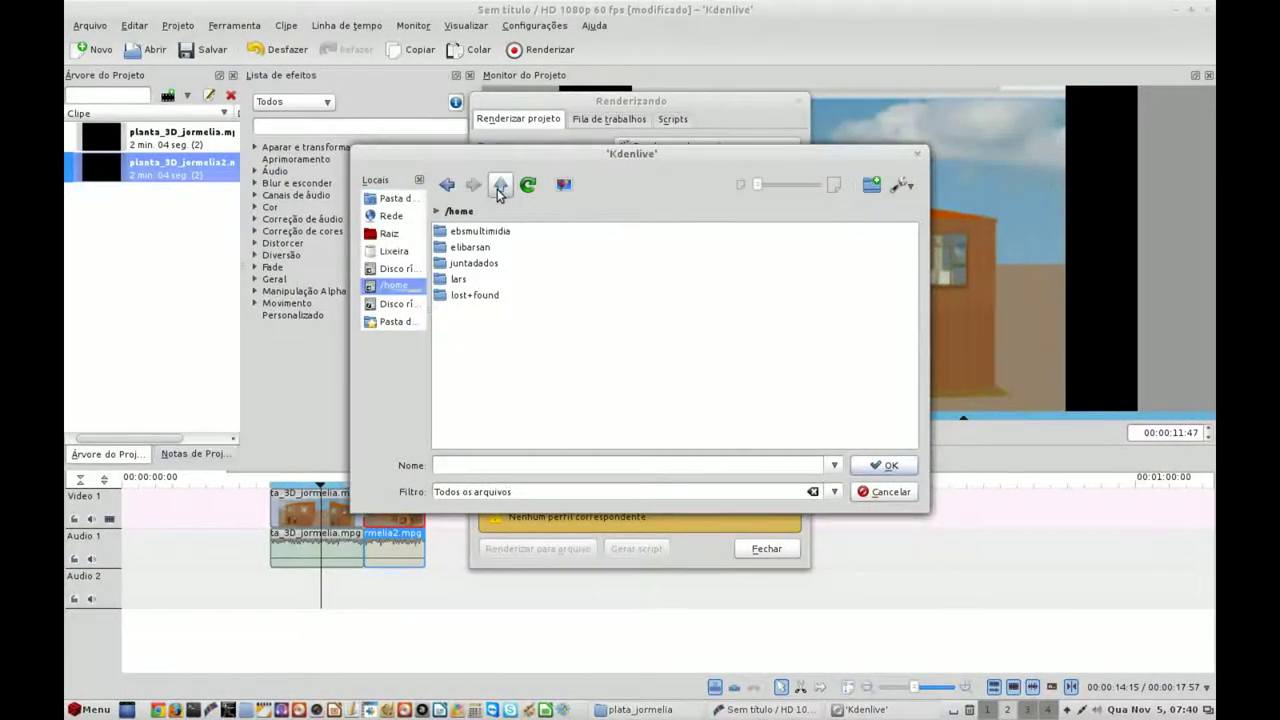
double_click(472, 250)
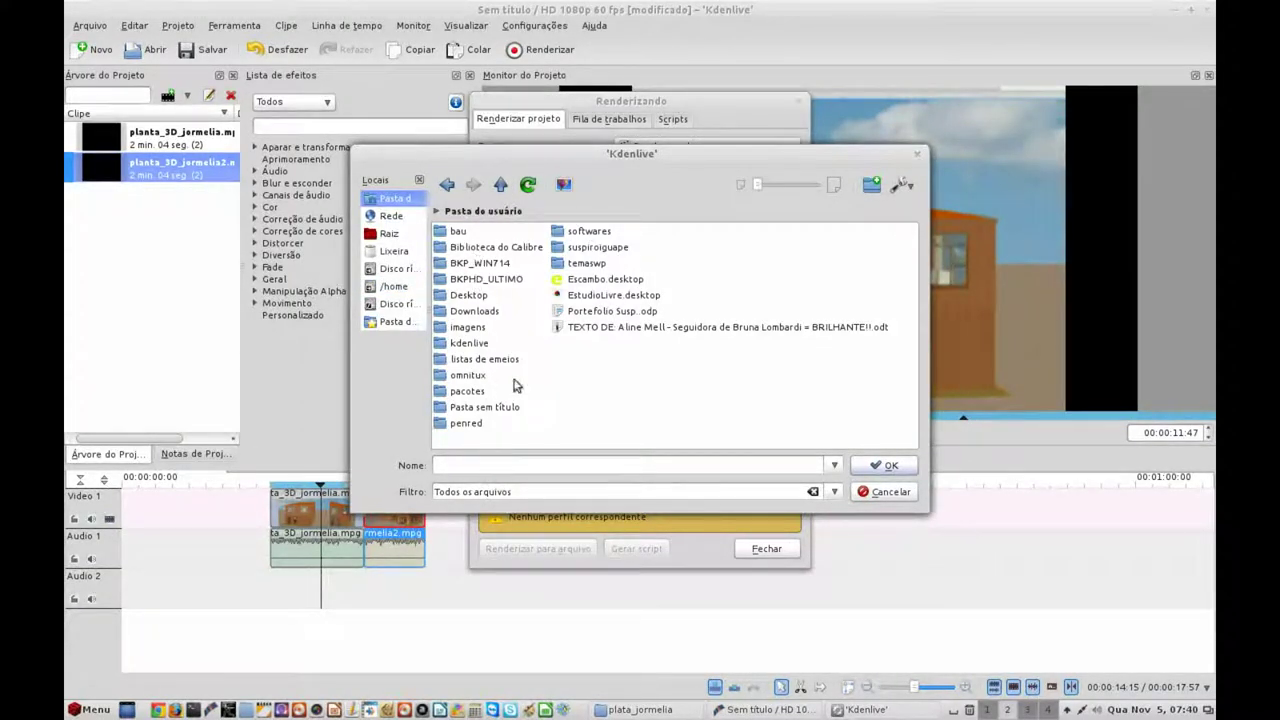
double_click(478, 295)
click(521, 466)
text(andreza)
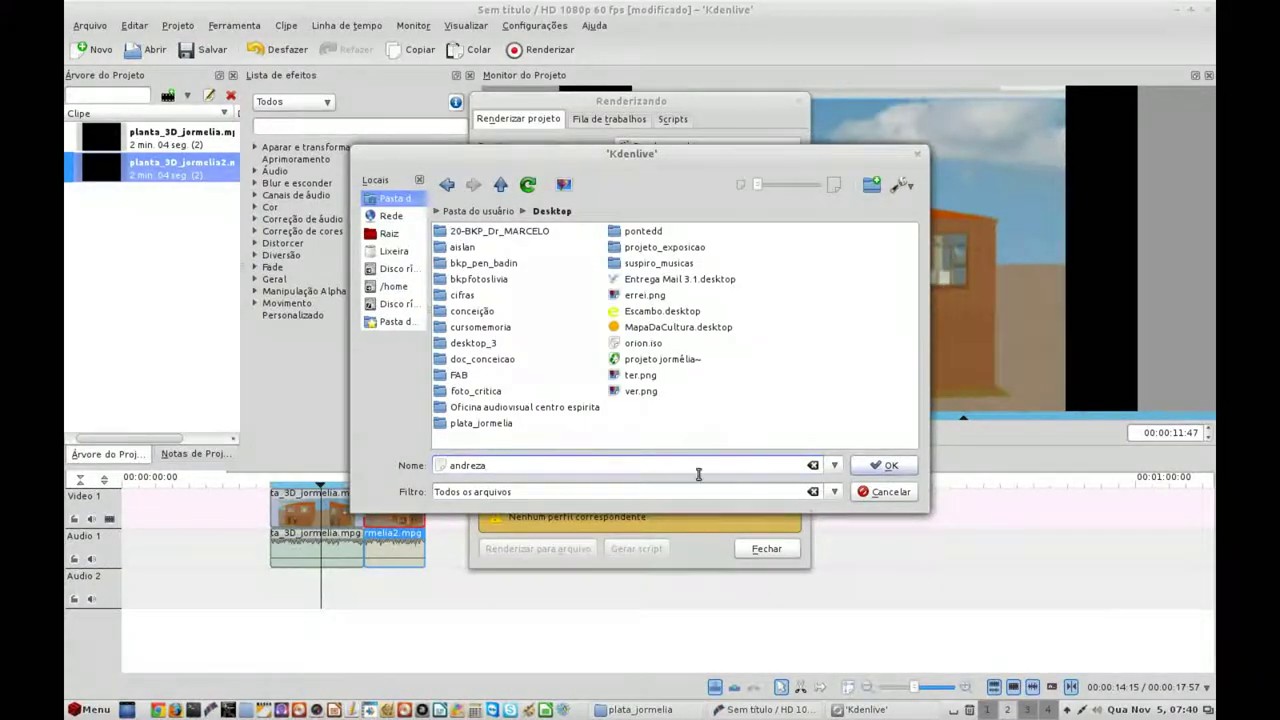
click(884, 465)
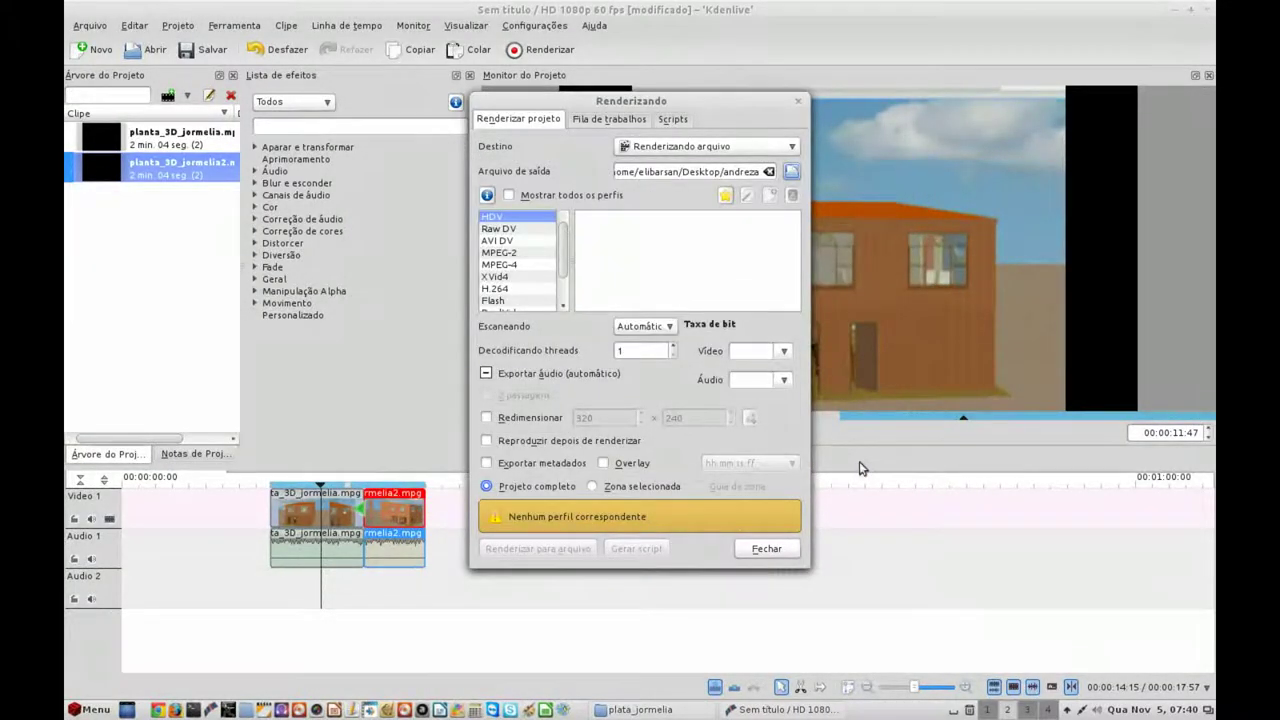
click(499, 255)
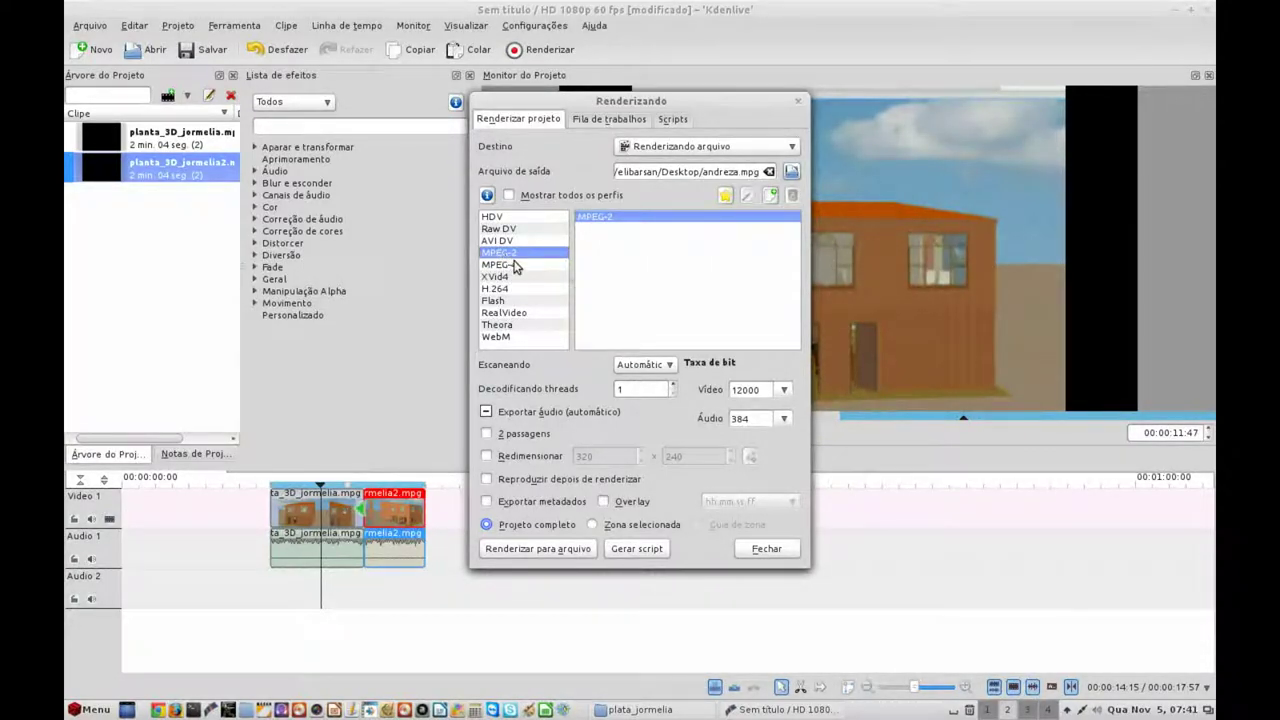
- Switch the render format to the MPEG-4/MP3 profile and render only the selected zone to the output file
click(497, 265)
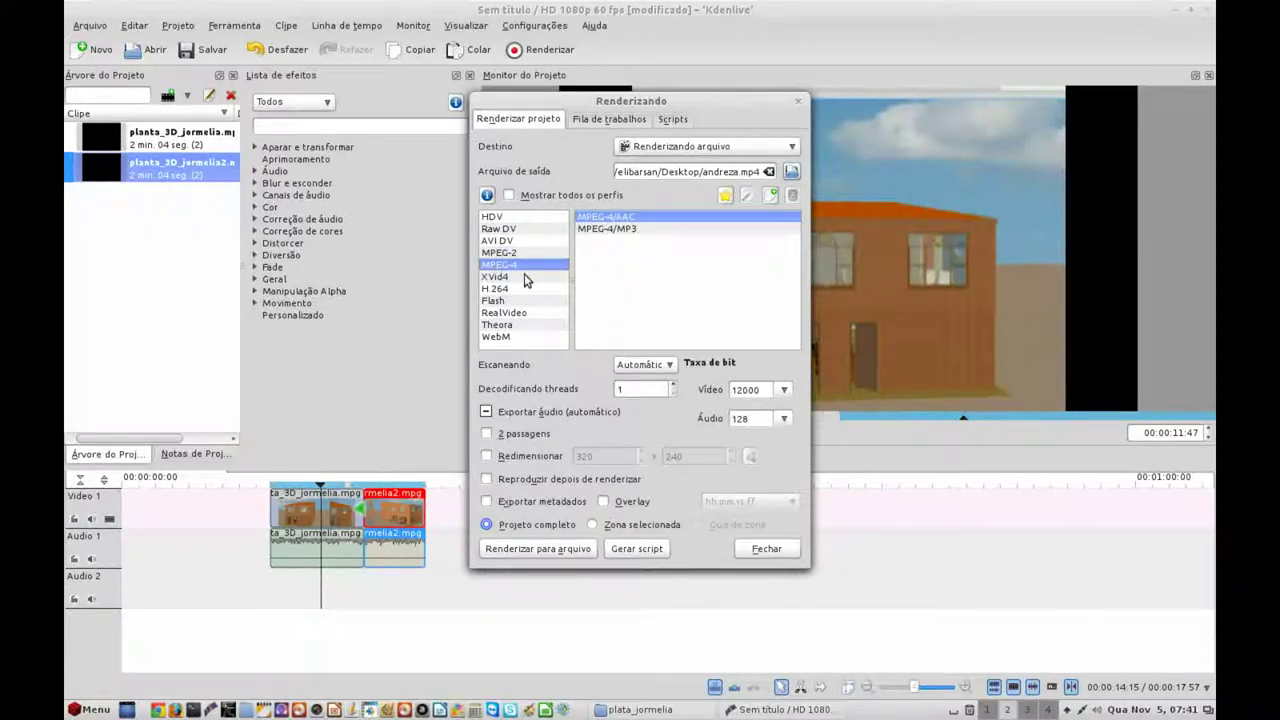
right_click(597, 236)
click(610, 247)
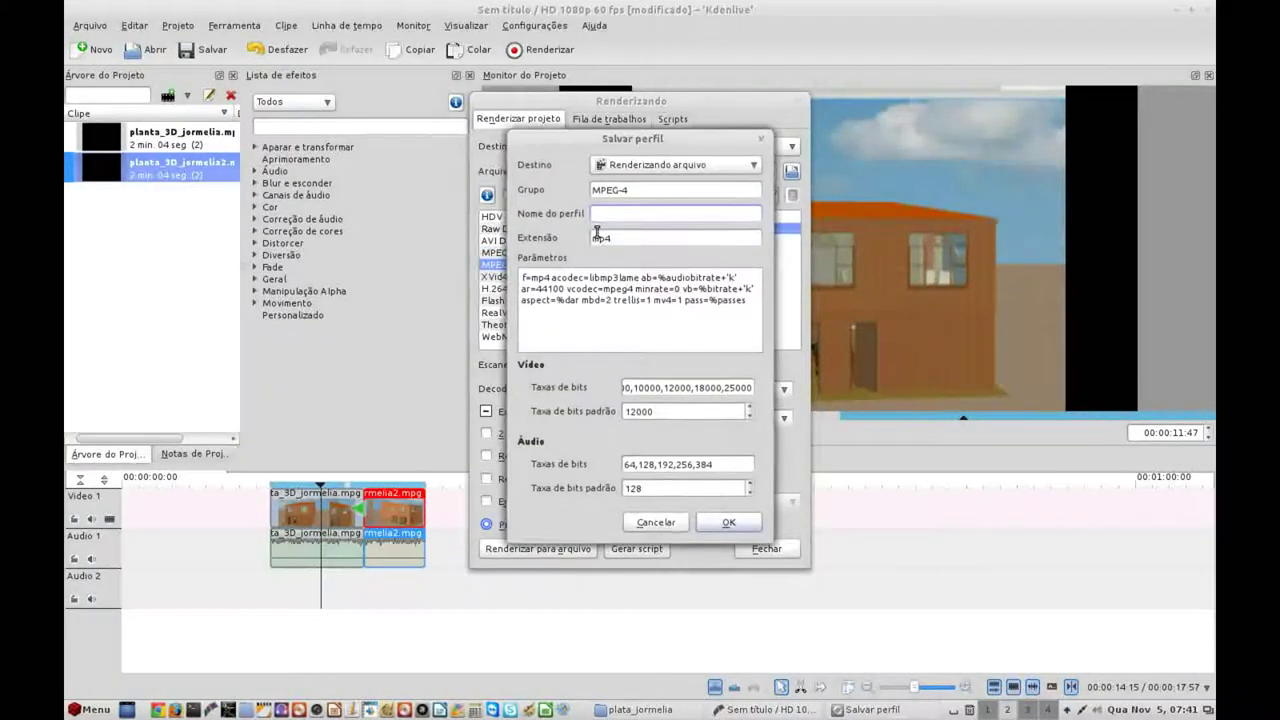
click(656, 522)
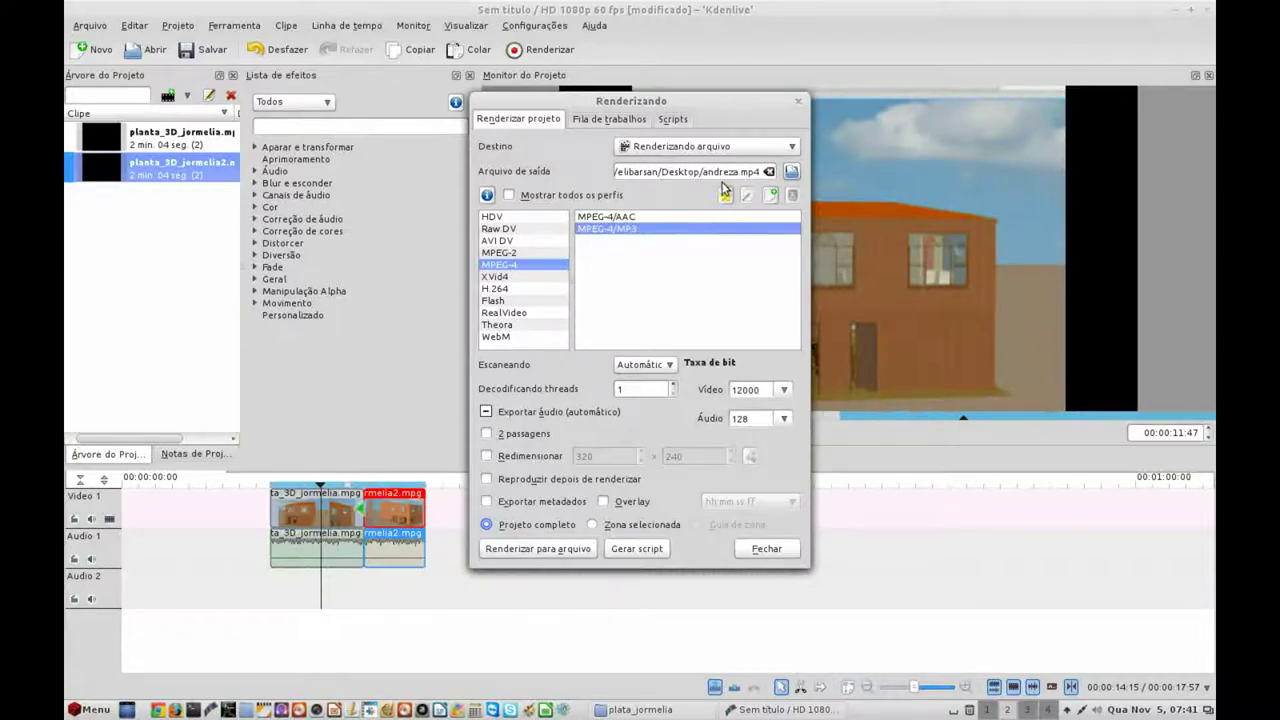
click(591, 525)
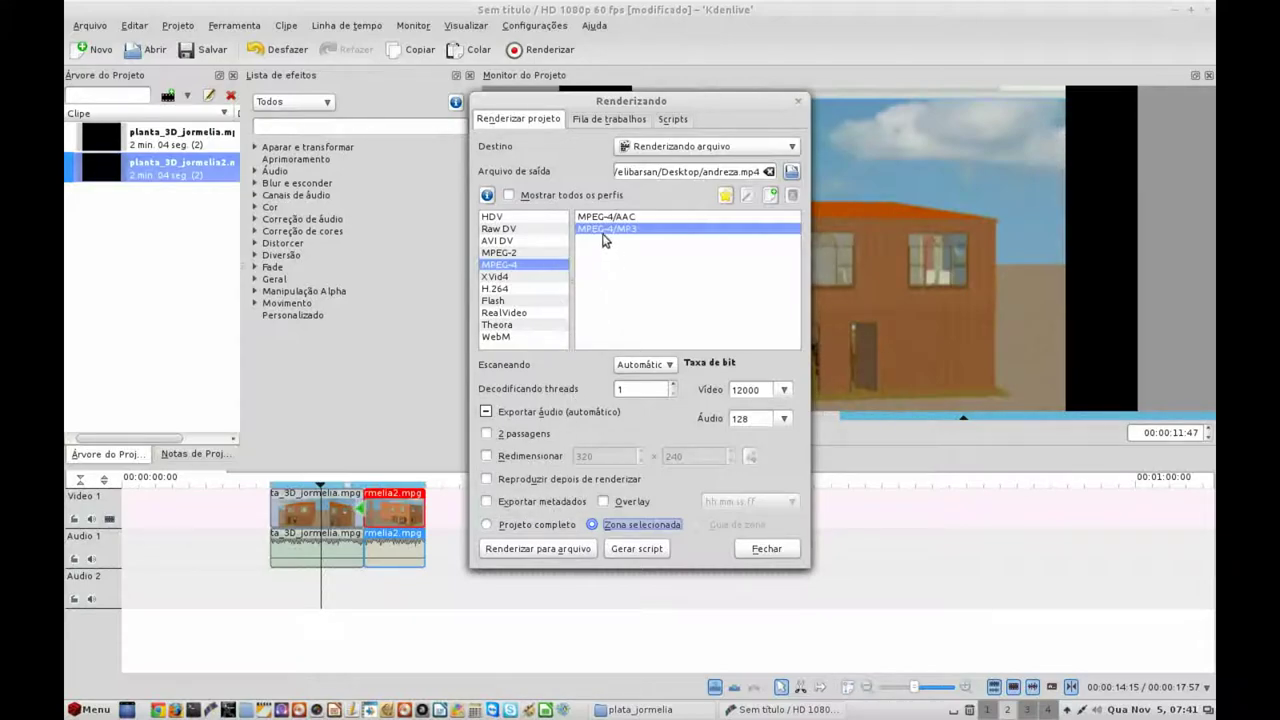
click(552, 547)
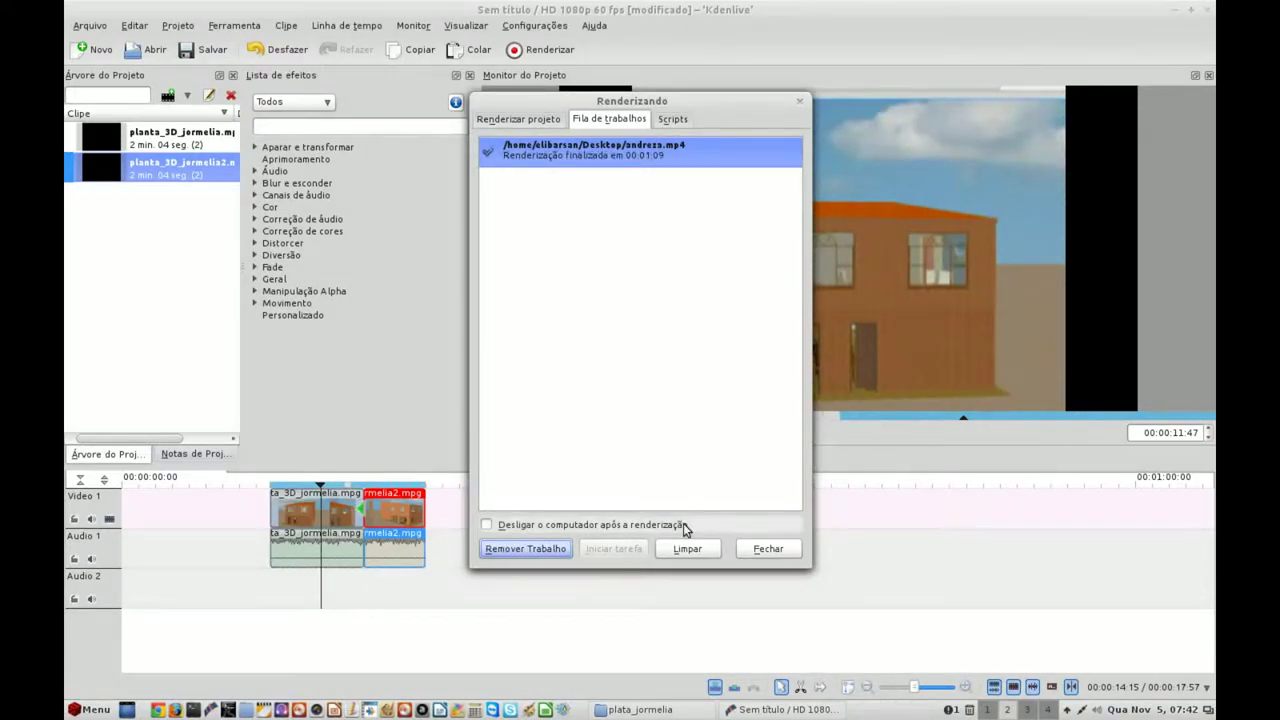
- Close the render window and quit Kdenlive without saving the project changes
click(765, 549)
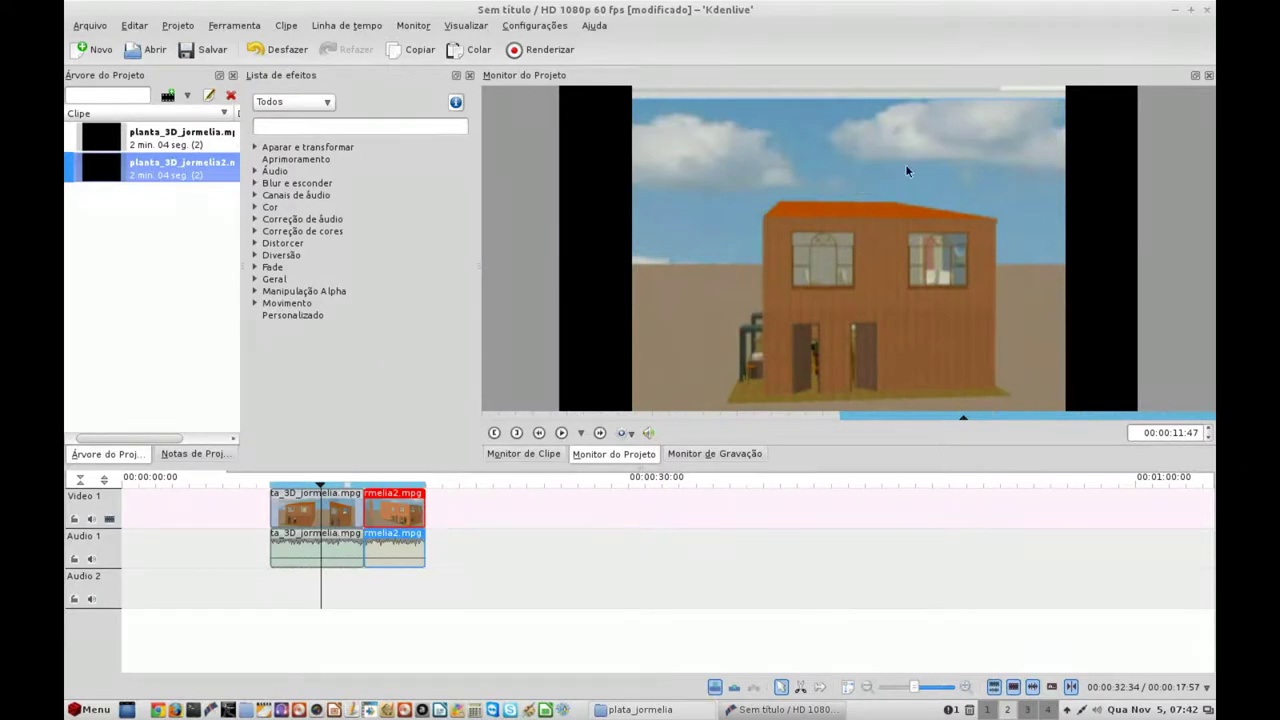
click(1207, 12)
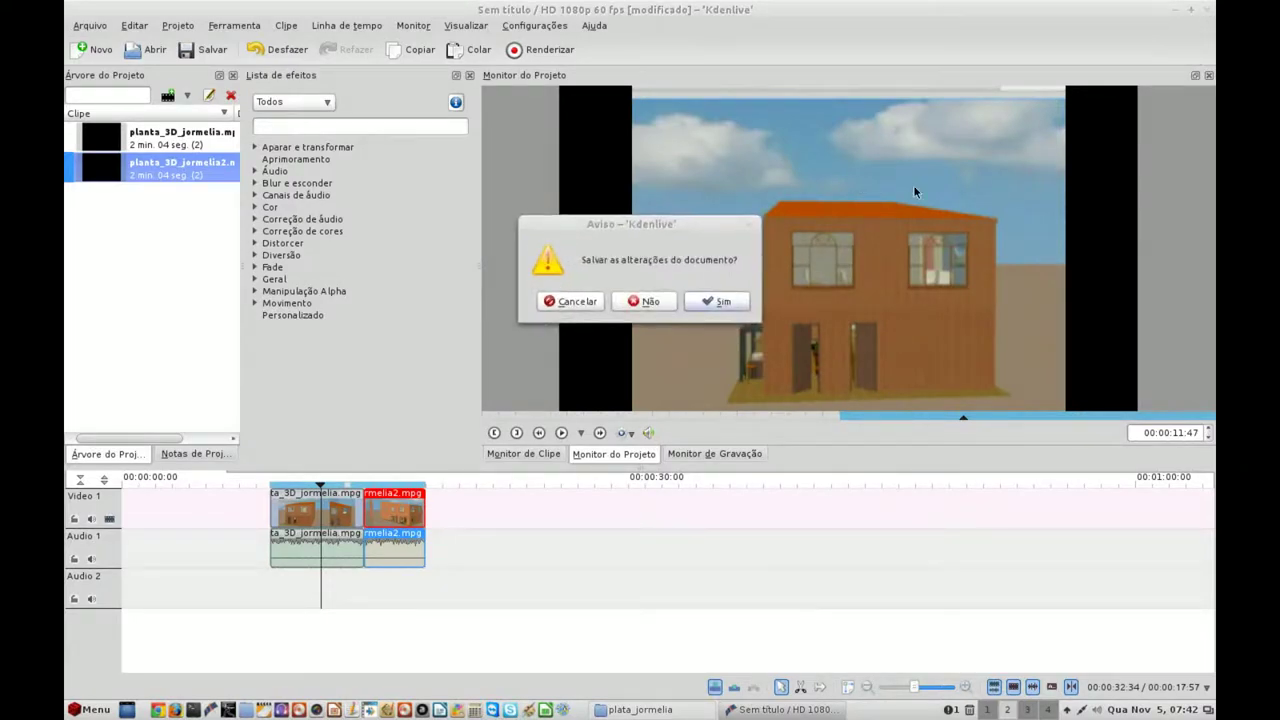
click(640, 300)
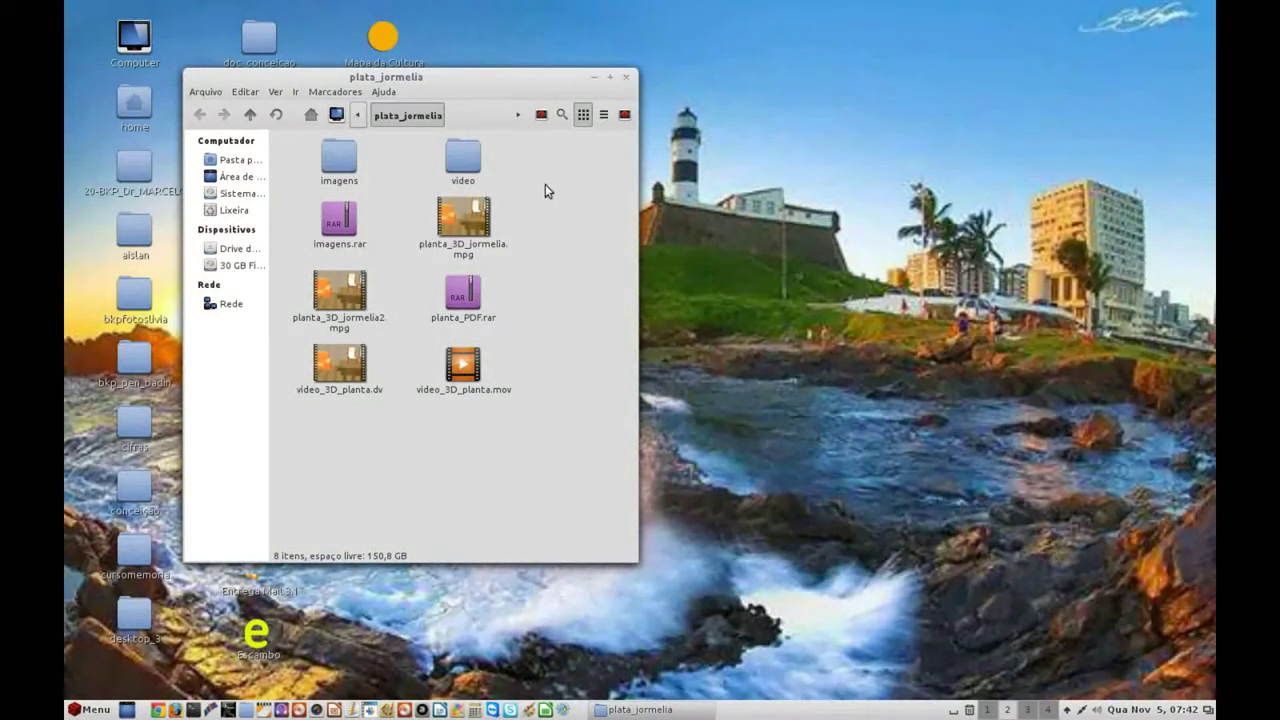
- Move the plata_jormelia folder window aside, play the rendered MP4 from the desktop in VLC, and close the playback
drag(473, 77, 1050, 56)
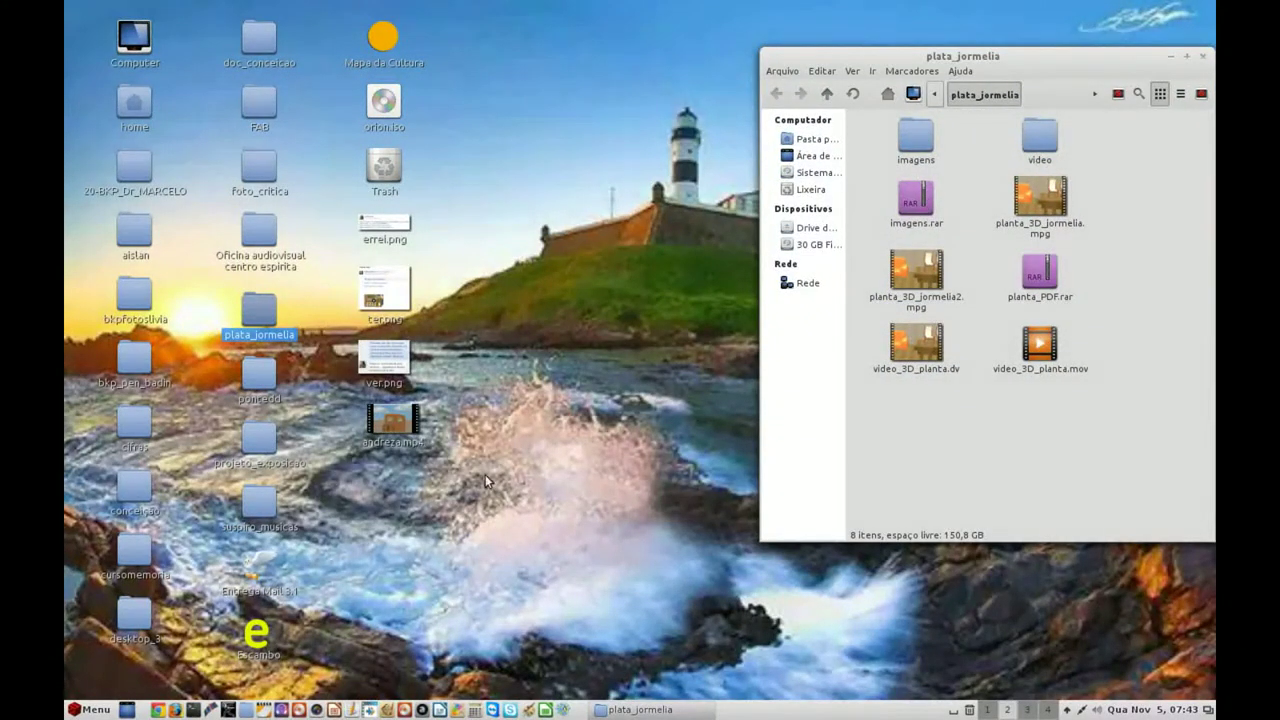
click(405, 412)
double_click(405, 412)
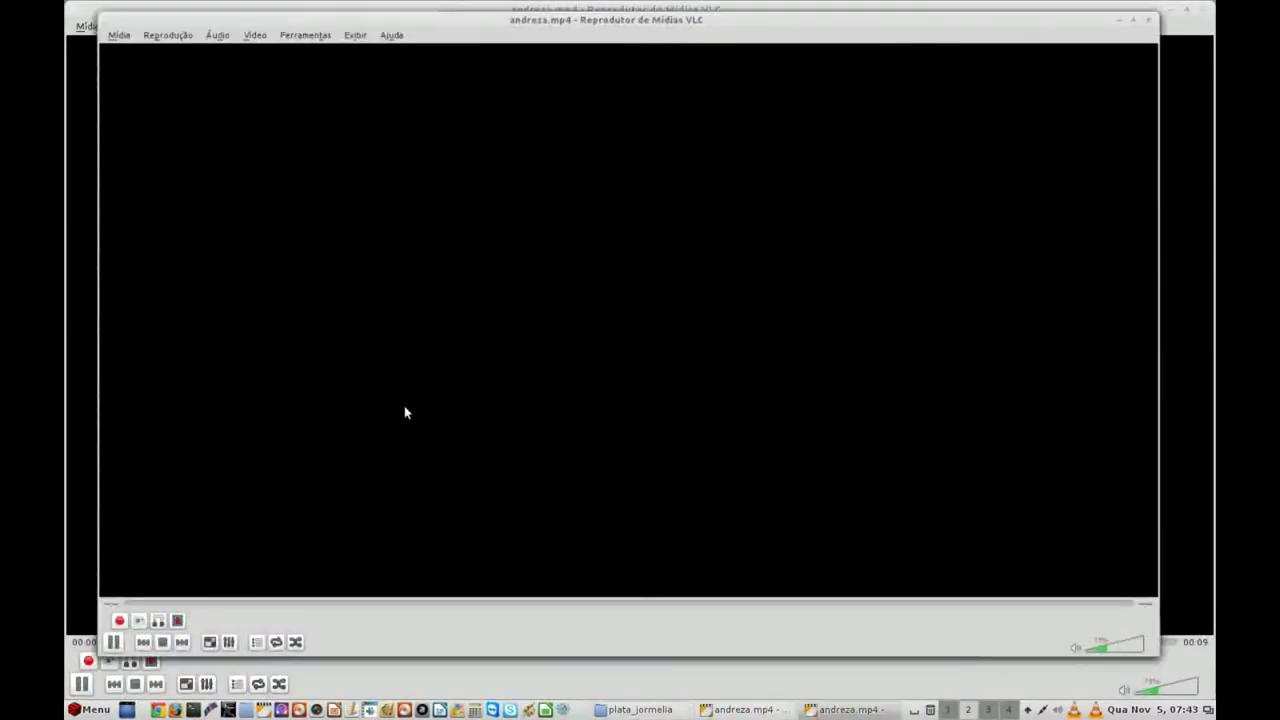
click(1203, 14)
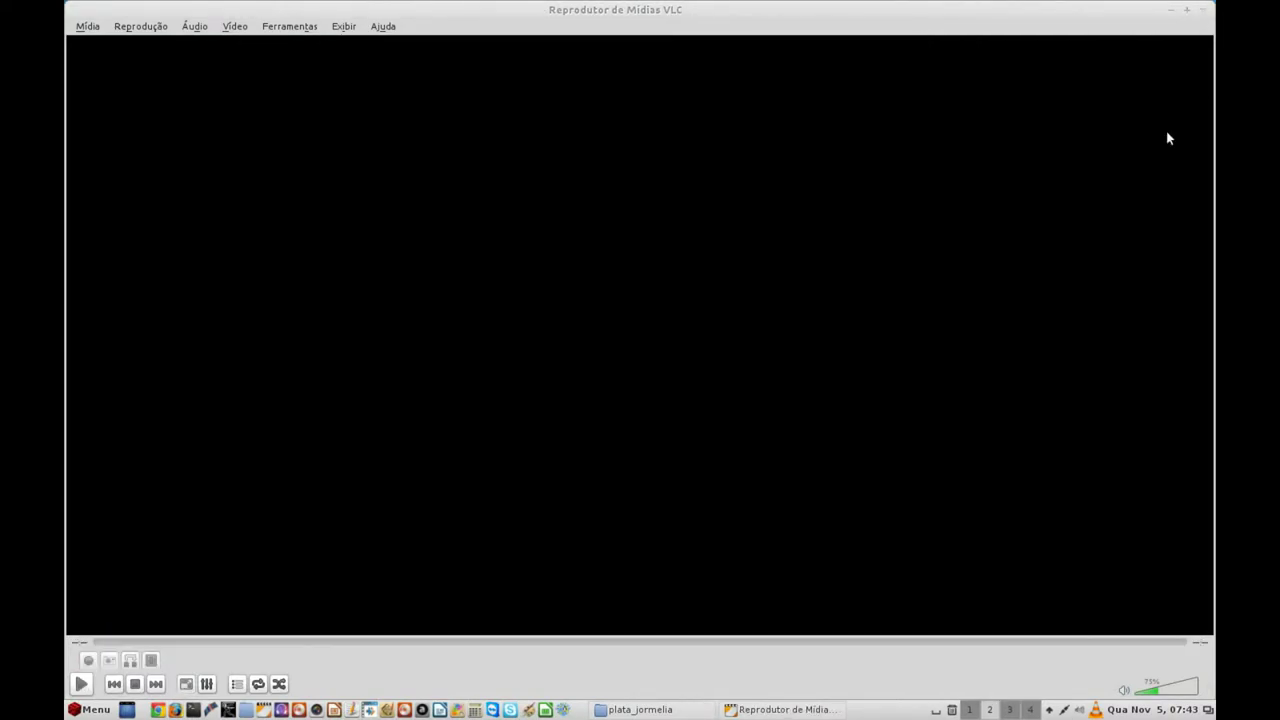